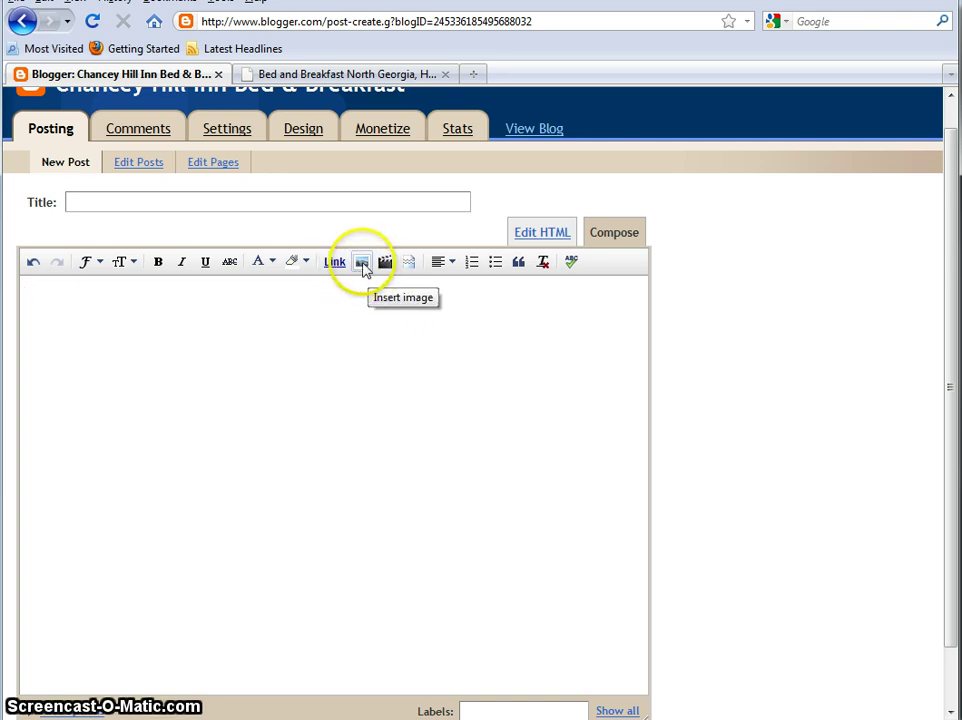
Step: Open Insert image, choose Upload, and bring up the file picker on the logos folder
{"action": "left_click", "coordinate": [364, 265]}
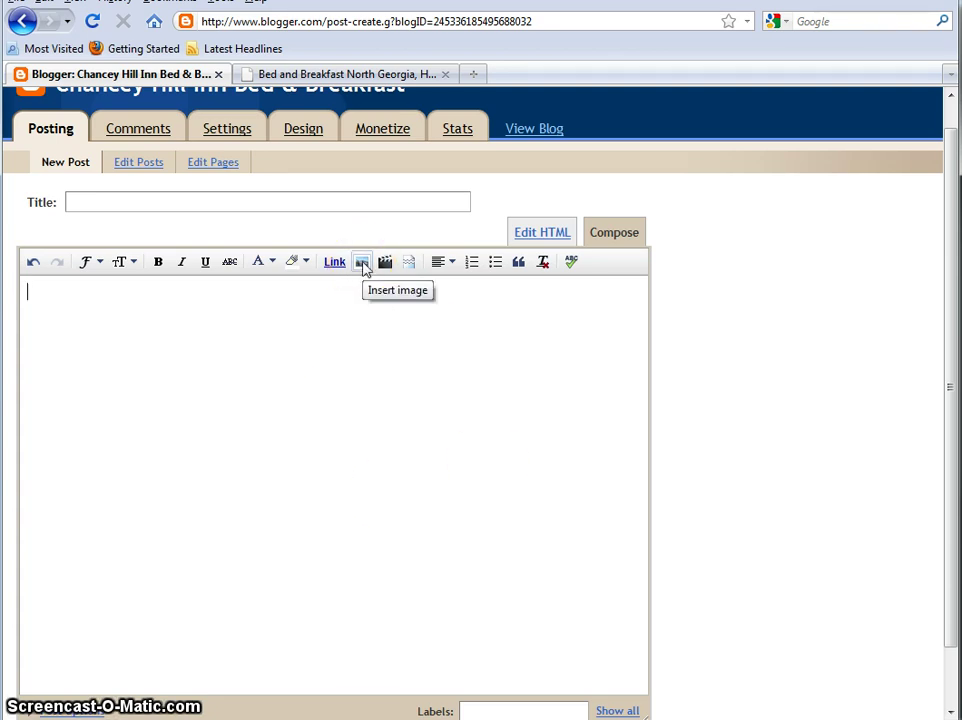
{"action": "left_click", "coordinate": [364, 265]}
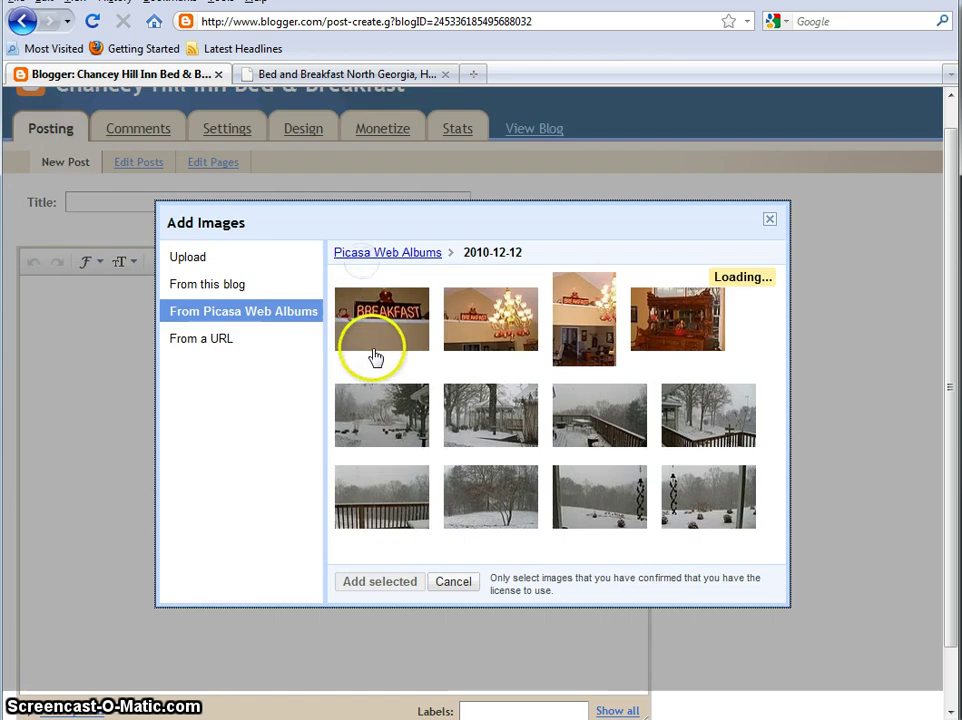
{"action": "left_click", "coordinate": [245, 260]}
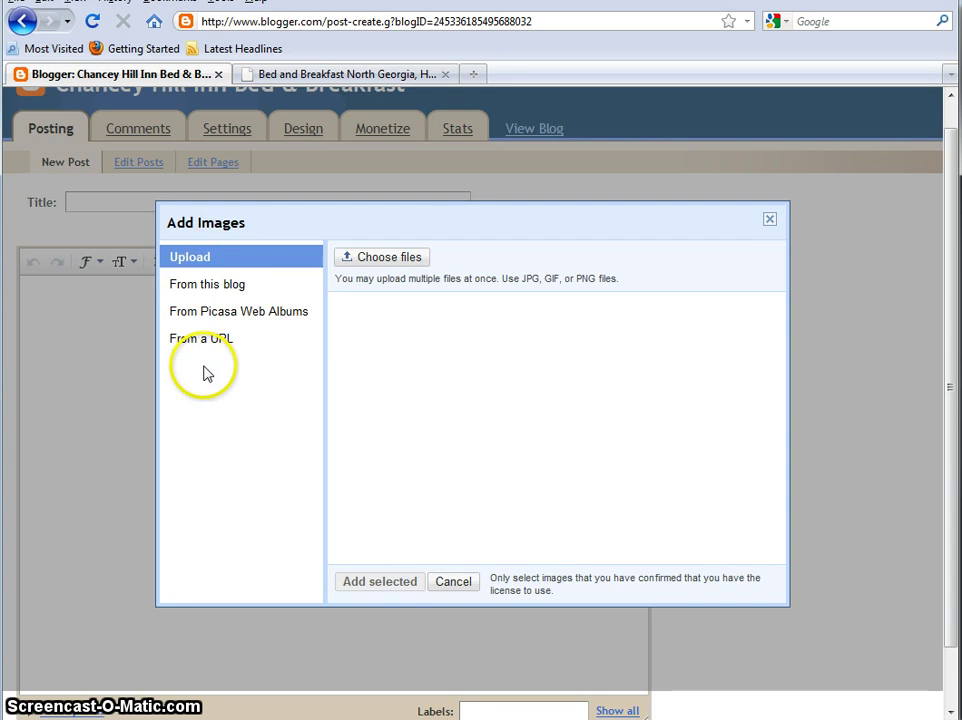
{"action": "left_click", "coordinate": [252, 266]}
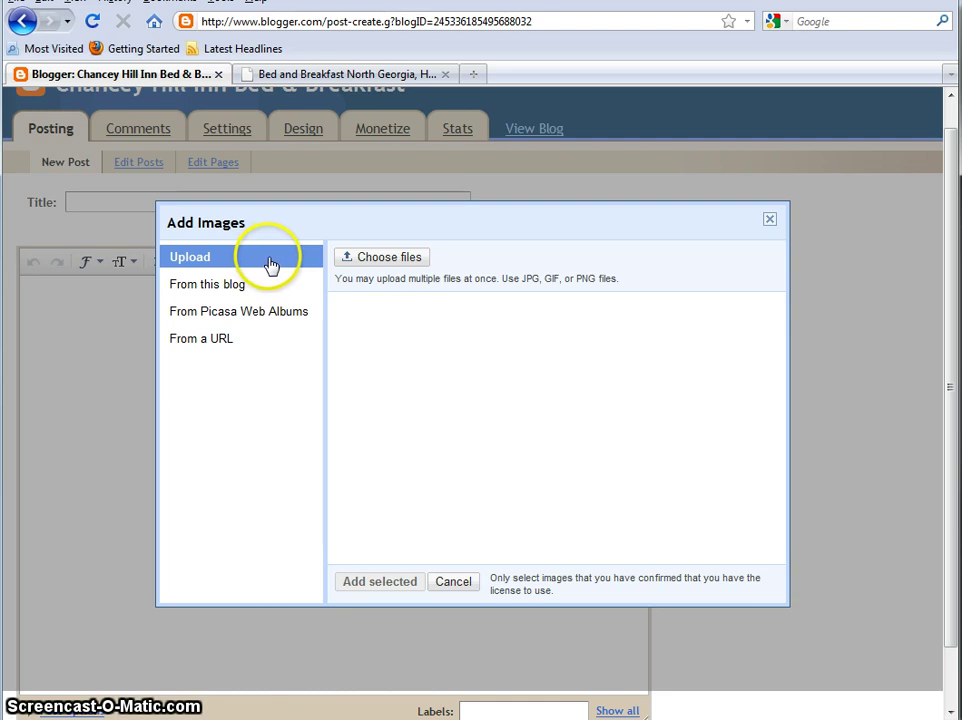
Step: Upload Twitter_logo from the logos folder and add it to the post
{"action": "left_click", "coordinate": [380, 257]}
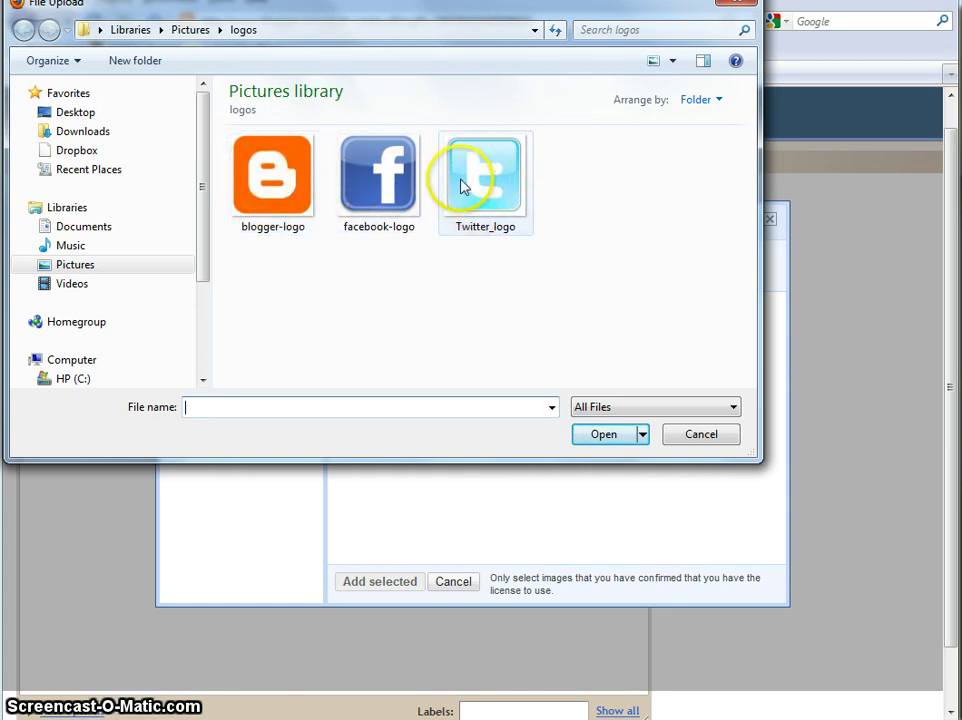
{"action": "mouse_move", "coordinate": [484, 198]}
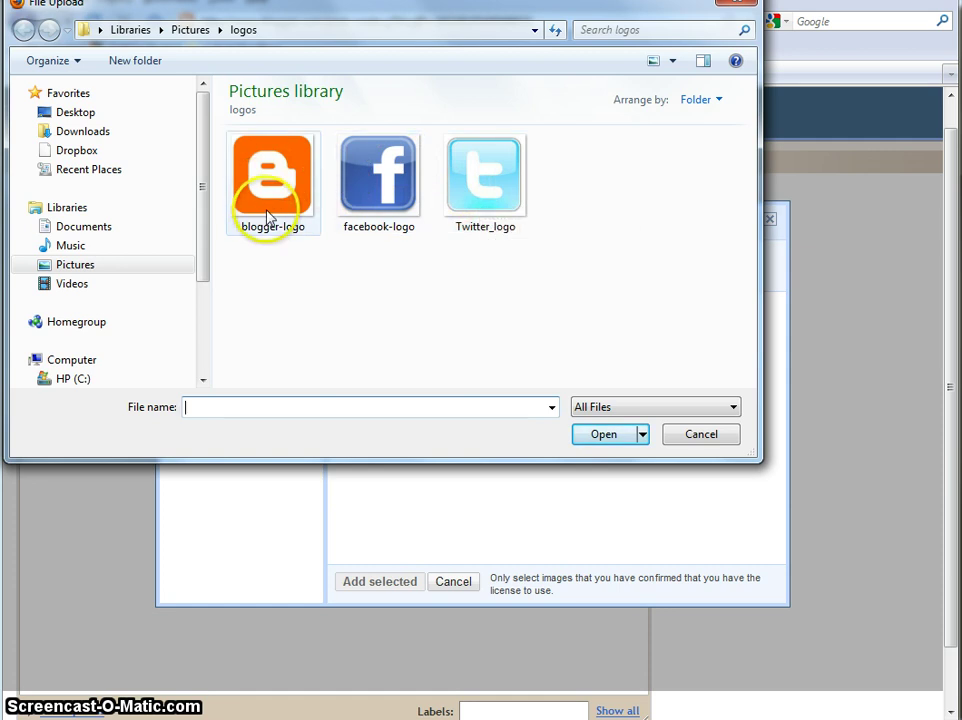
{"action": "mouse_move", "coordinate": [267, 212]}
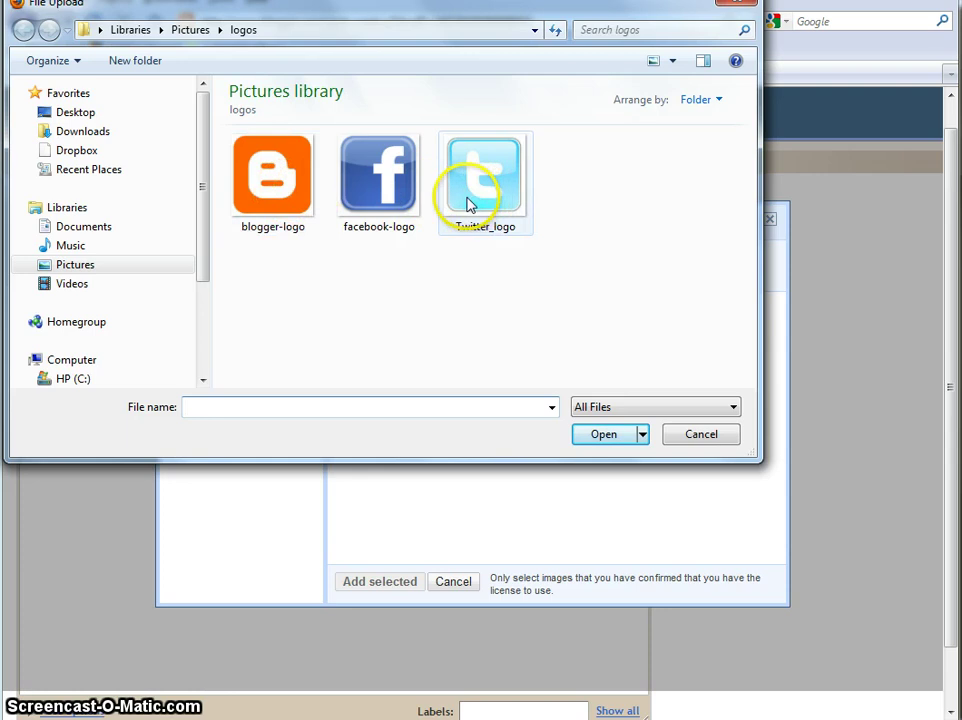
{"action": "mouse_move", "coordinate": [308, 210]}
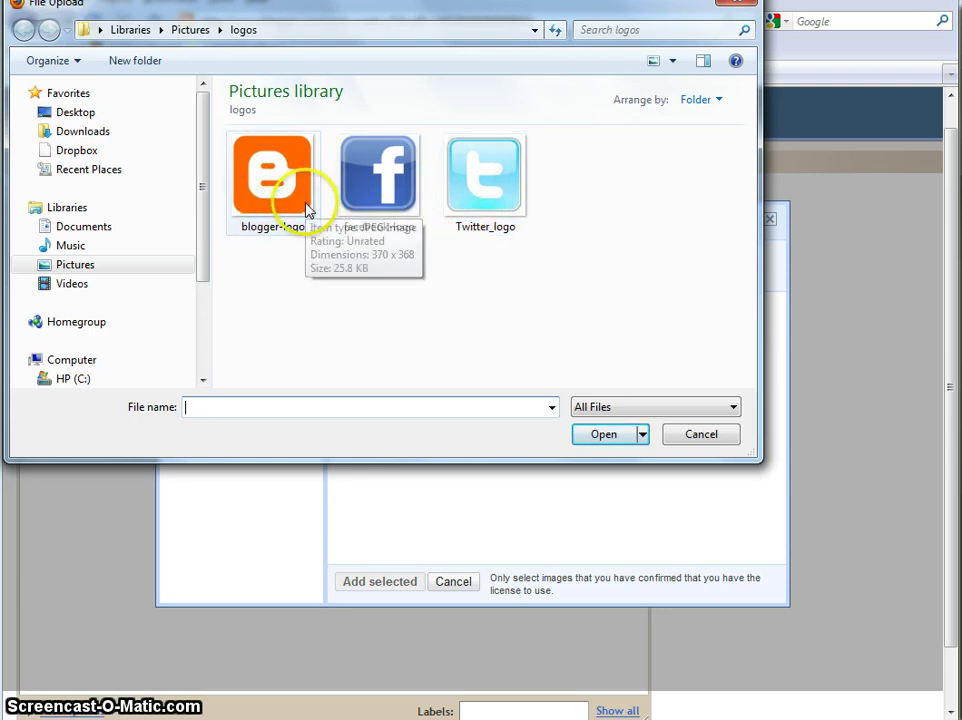
{"action": "double_click", "coordinate": [486, 199]}
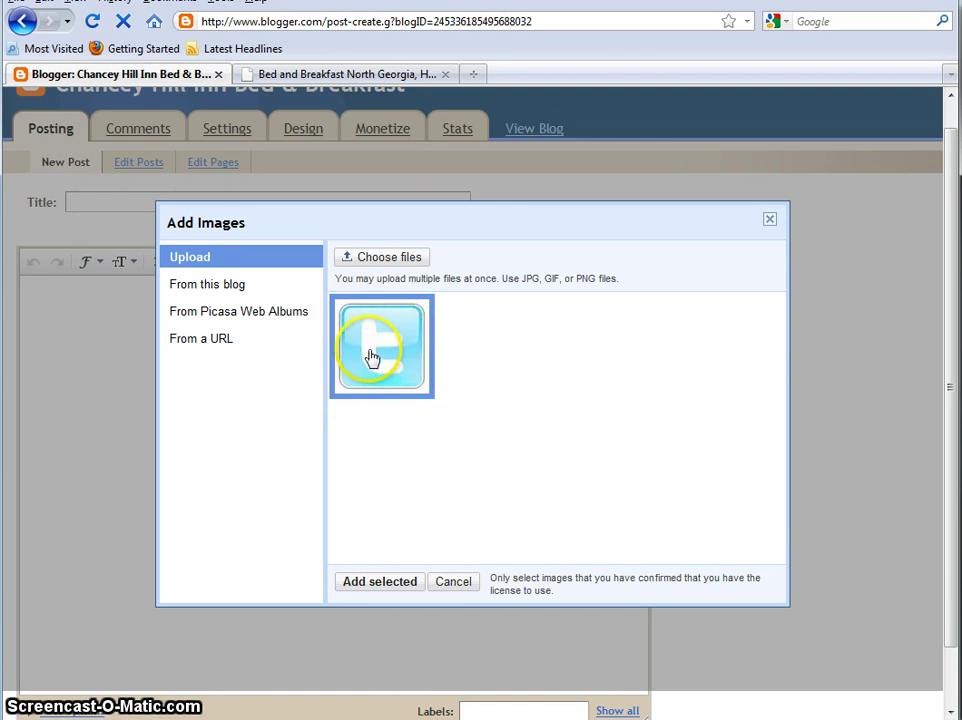
{"action": "left_click", "coordinate": [370, 584]}
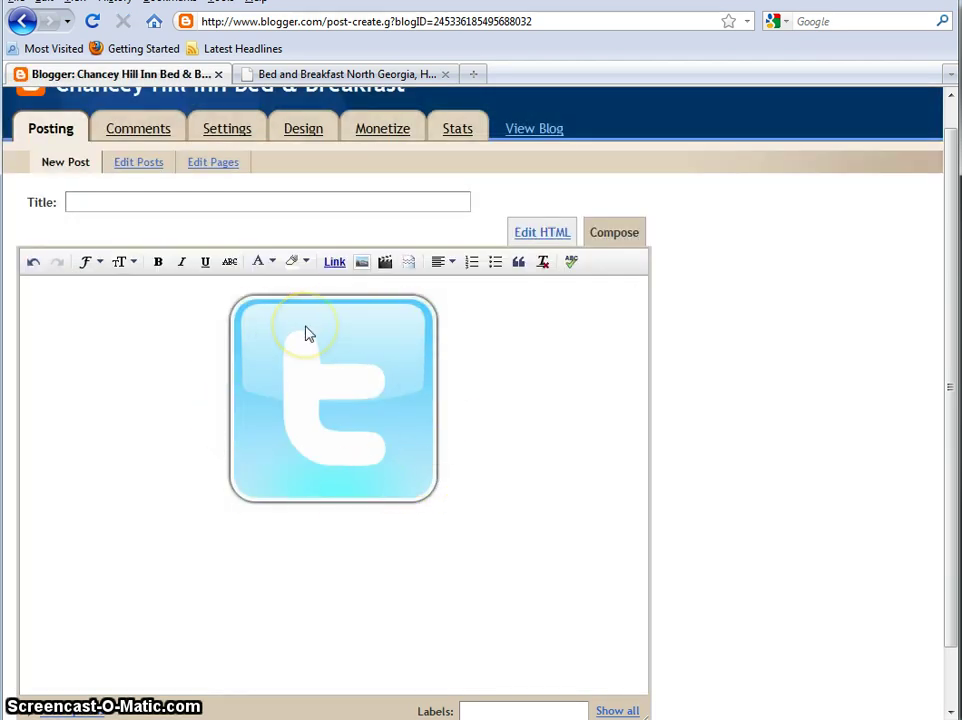
Step: With the Twitter logo selected, pick the Chancey Hill Inn sign photo from this blog's images
{"action": "left_click", "coordinate": [305, 334]}
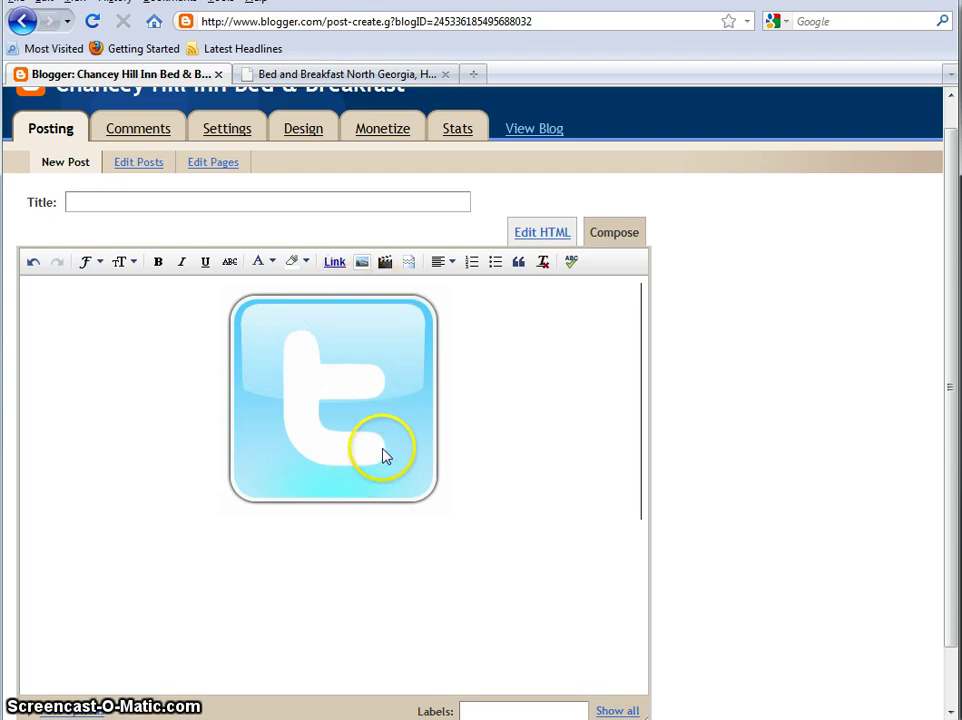
{"action": "left_click", "coordinate": [362, 265]}
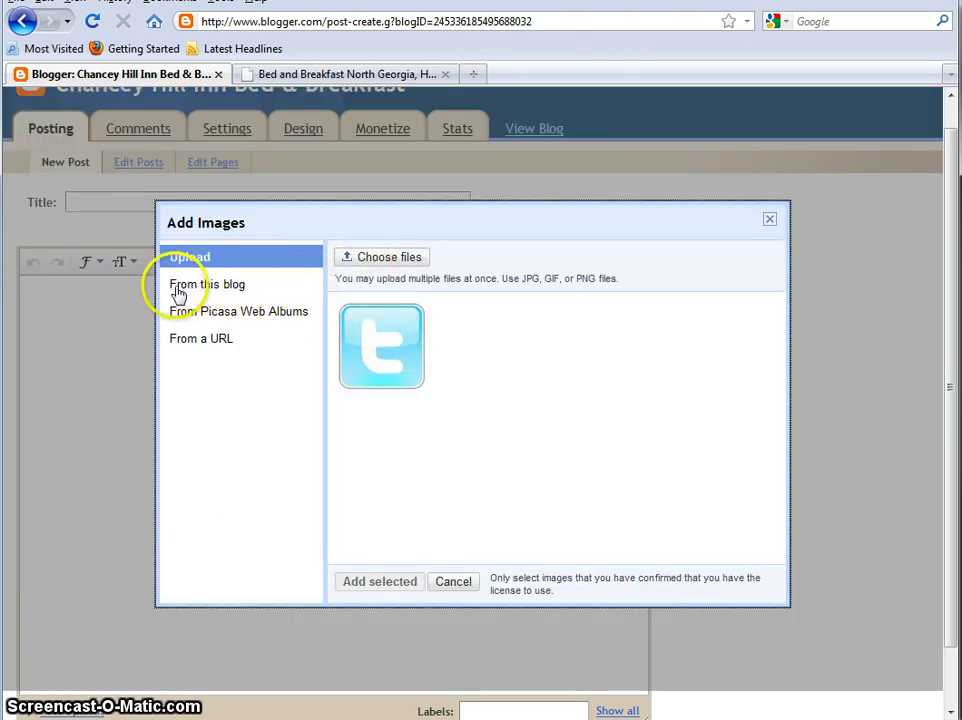
{"action": "left_click", "coordinate": [234, 288]}
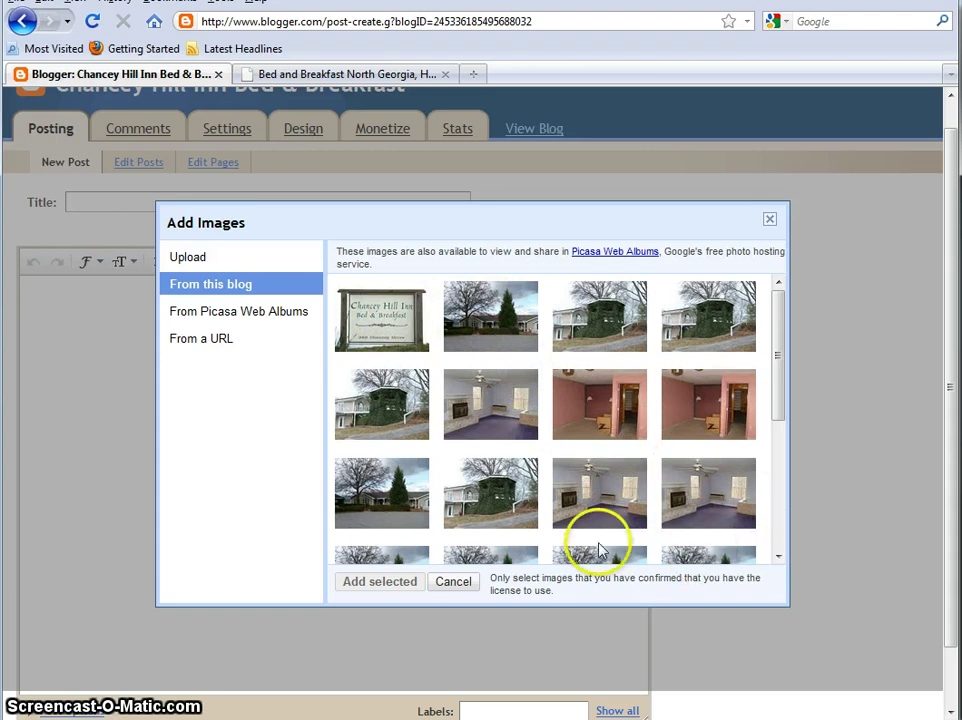
{"action": "left_click_drag", "start_coordinate": [776, 388], "coordinate": [784, 530]}
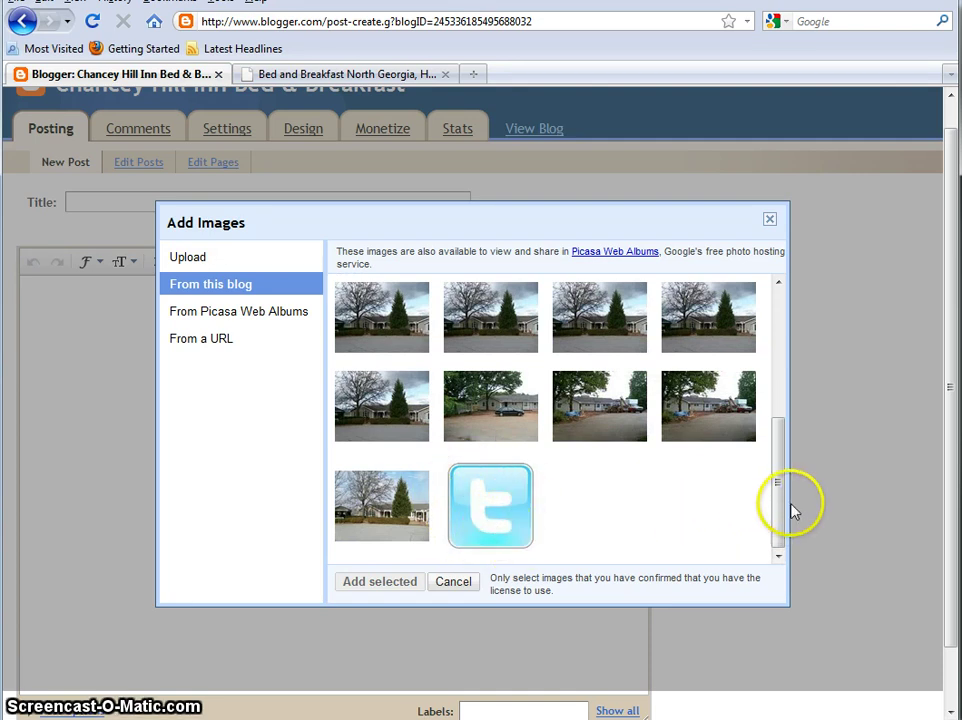
{"action": "left_click_drag", "start_coordinate": [784, 509], "coordinate": [785, 373]}
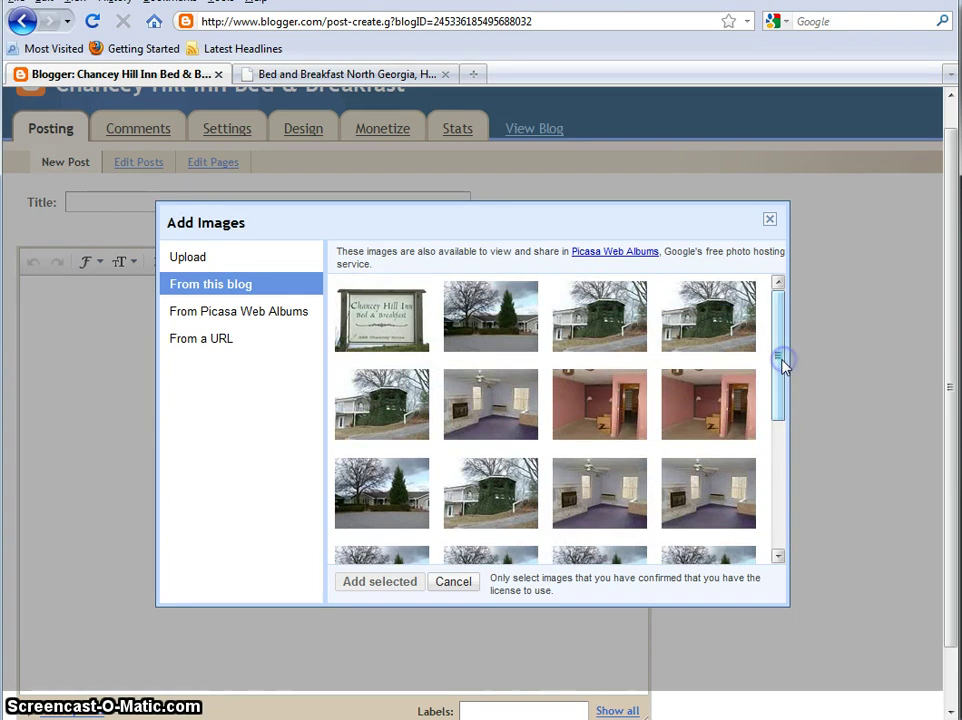
{"action": "left_click", "coordinate": [372, 331]}
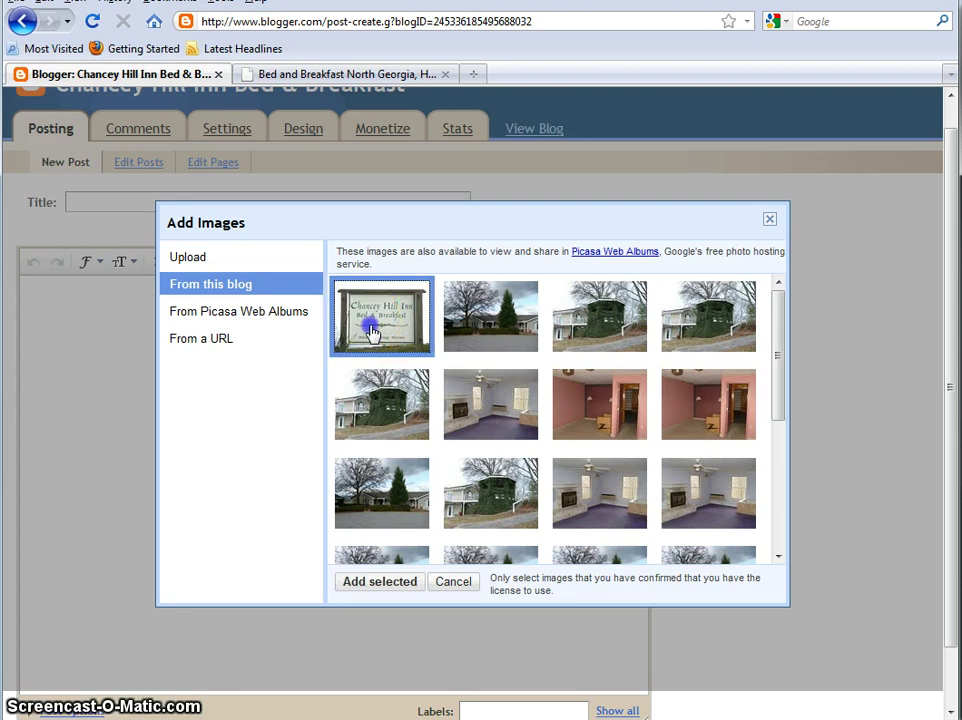
Step: Insert the inn sign photo, then add the neon BREAKFAST photo from Picasa album 2010-12-12
{"action": "left_click", "coordinate": [380, 582]}
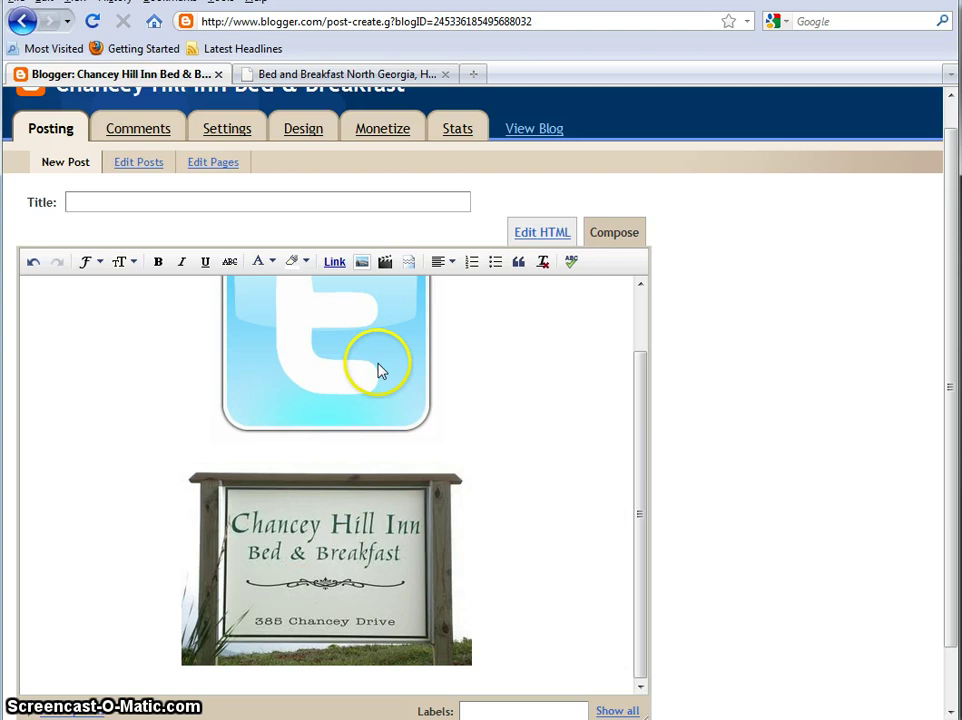
{"action": "left_click", "coordinate": [363, 266]}
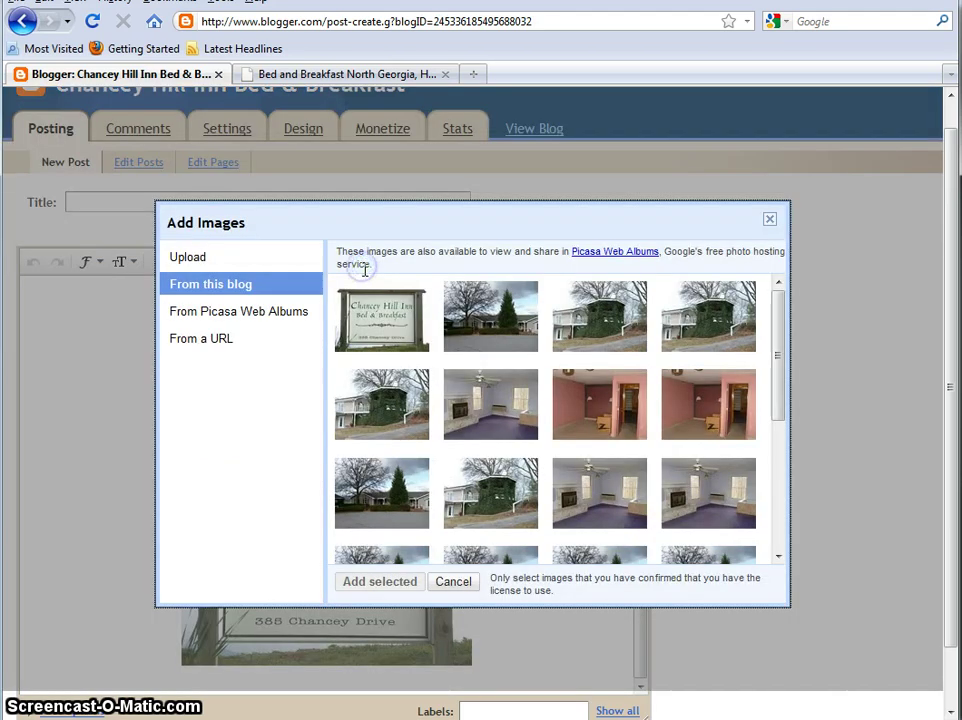
{"action": "left_click", "coordinate": [272, 316]}
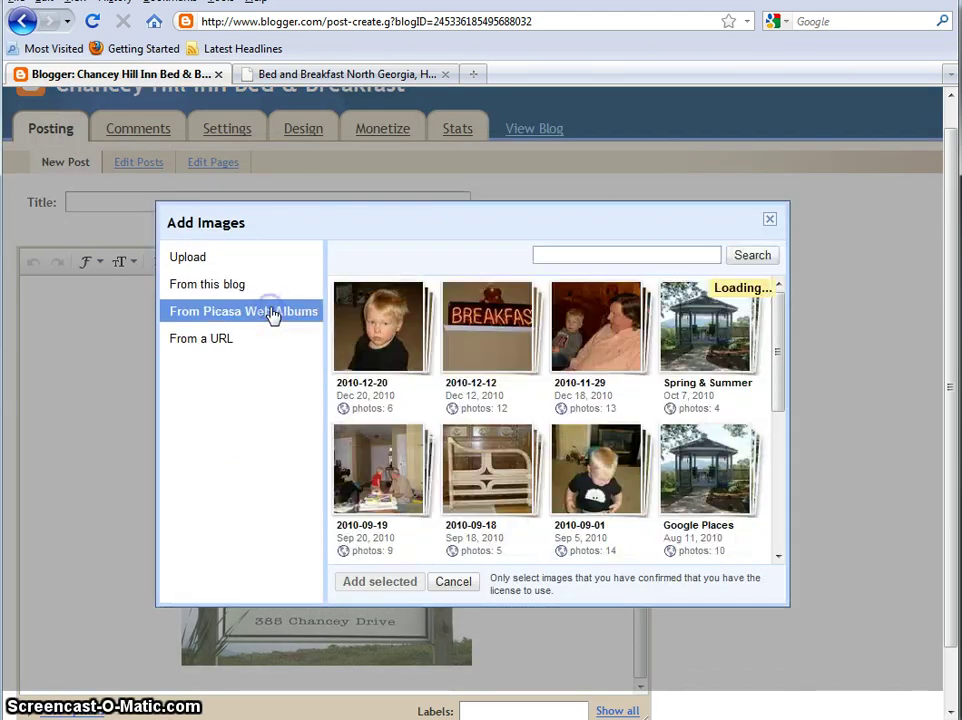
{"action": "left_click", "coordinate": [490, 301]}
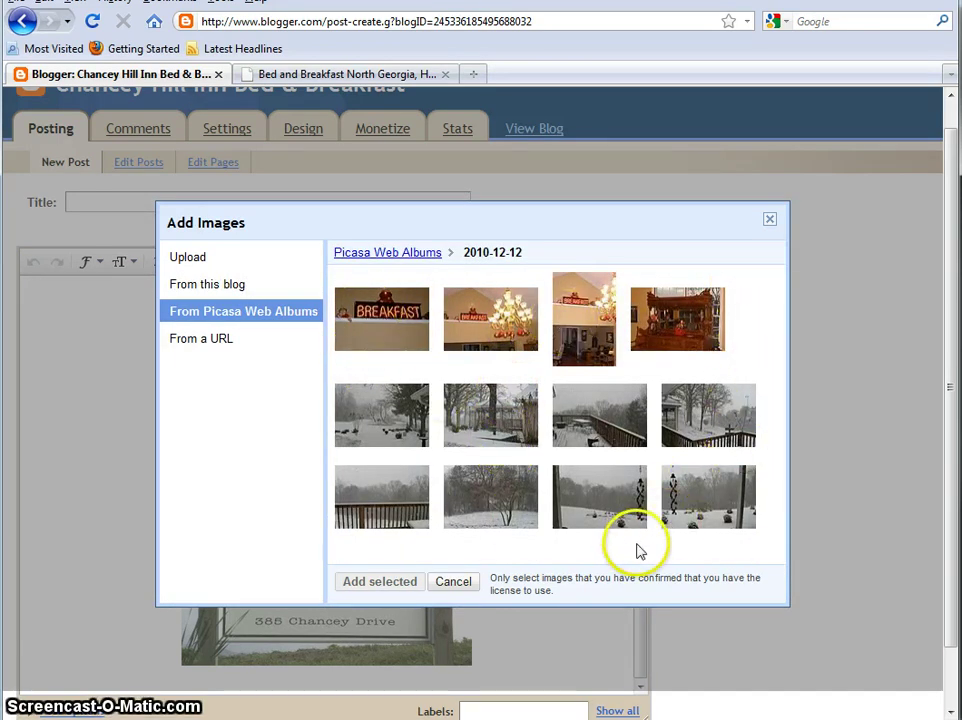
{"action": "left_click", "coordinate": [396, 334]}
{"action": "left_click", "coordinate": [378, 581]}
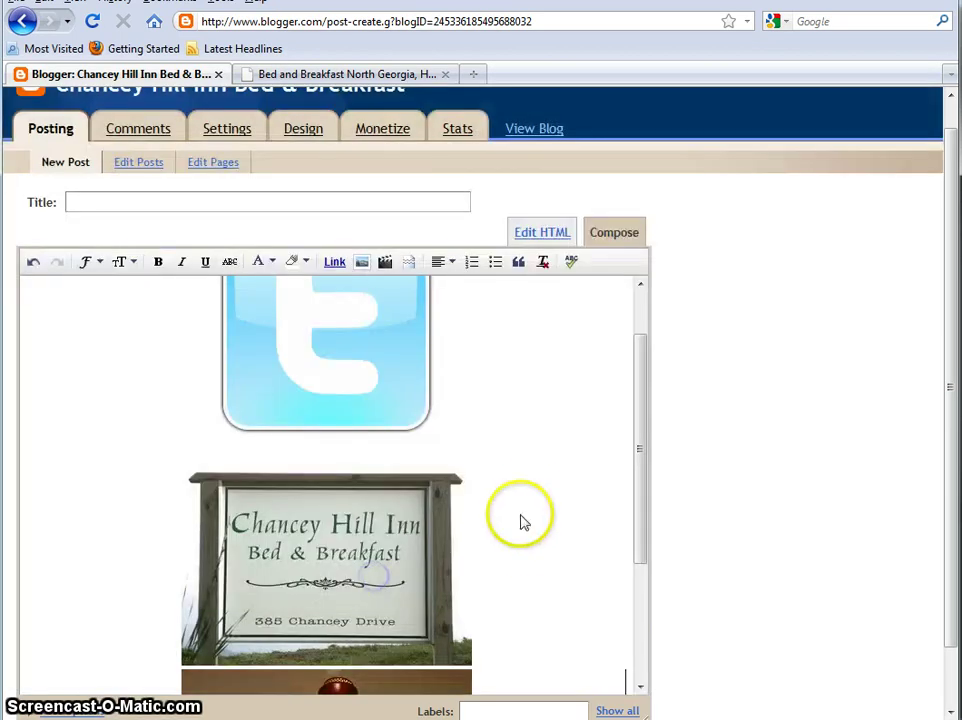
{"action": "scroll", "coordinate": [526, 502], "scroll_direction": "down", "scroll_amount": 3}
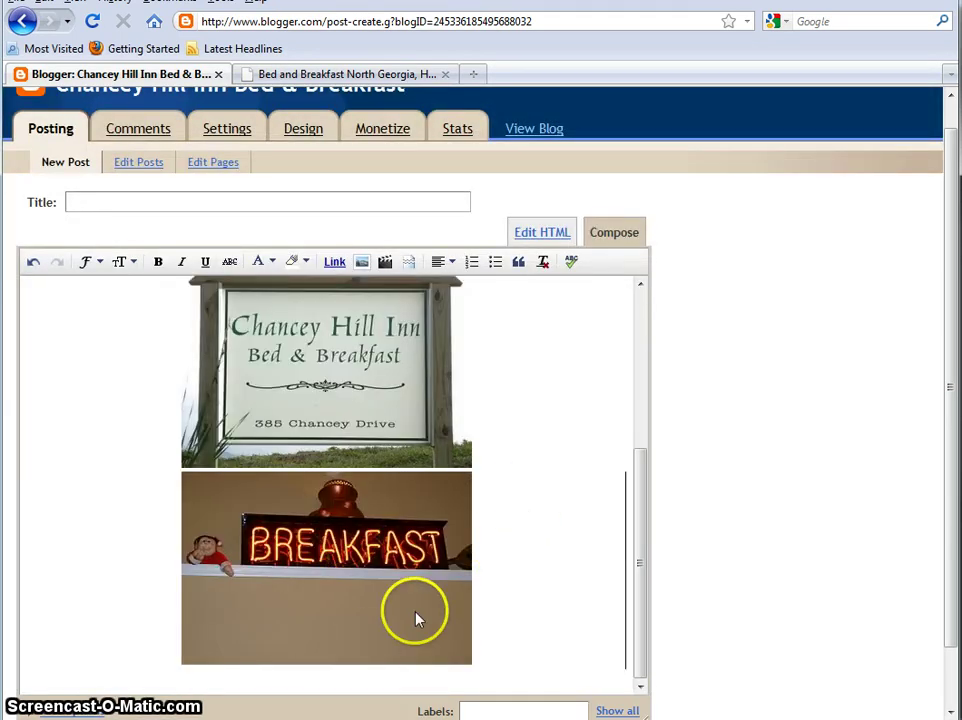
Step: Set the Add Images dialog to add a picture From a URL
{"action": "left_click", "coordinate": [361, 262]}
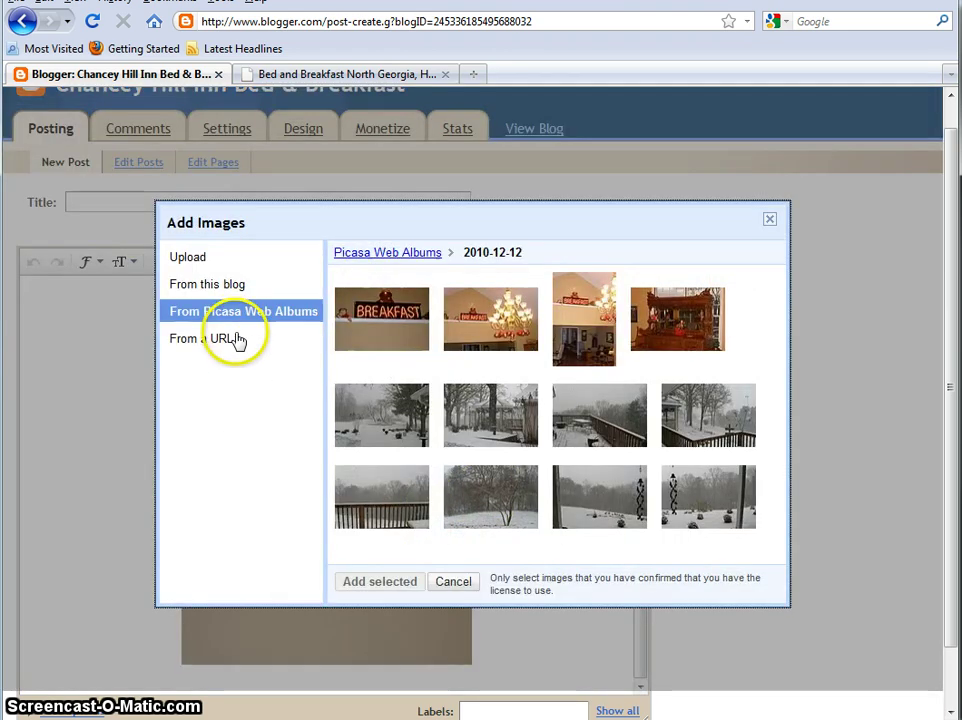
{"action": "left_click", "coordinate": [236, 340]}
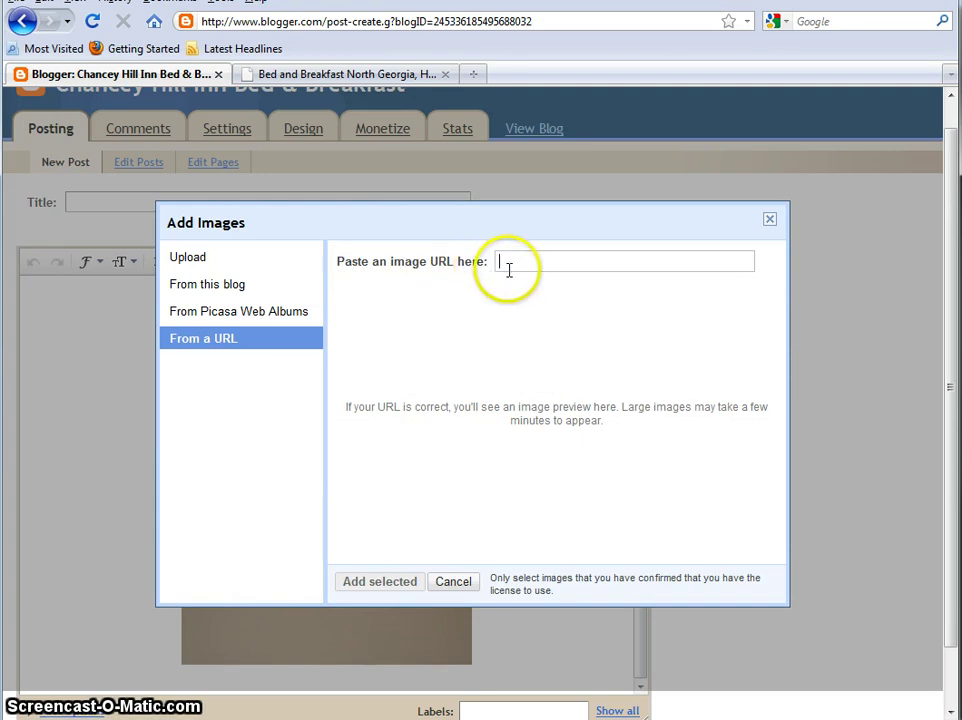
{"action": "left_click", "coordinate": [424, 261]}
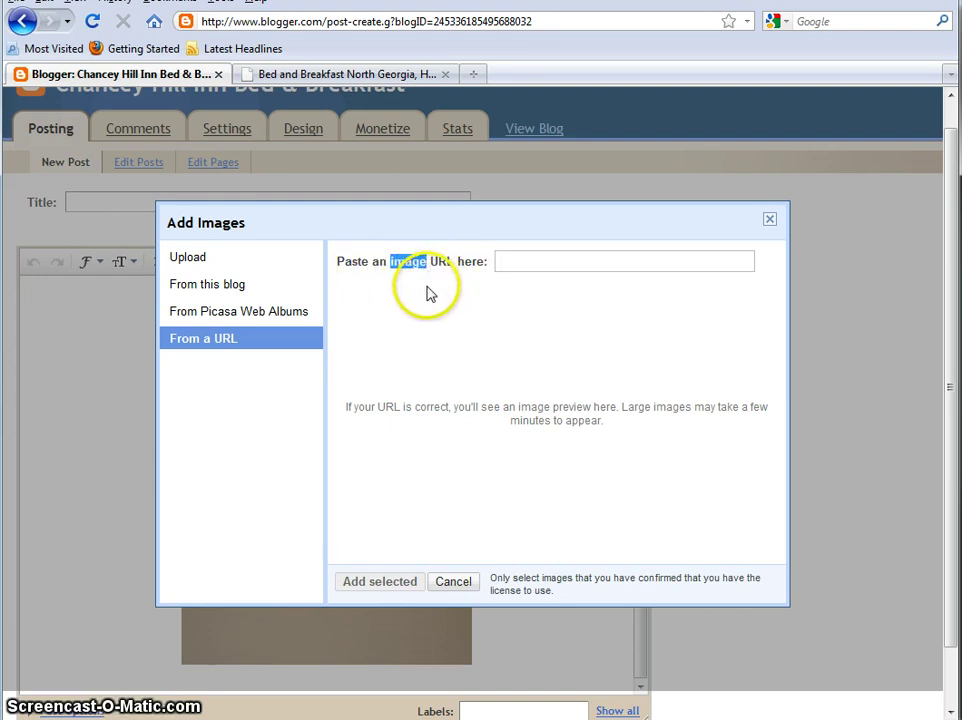
{"action": "left_click", "coordinate": [455, 332]}
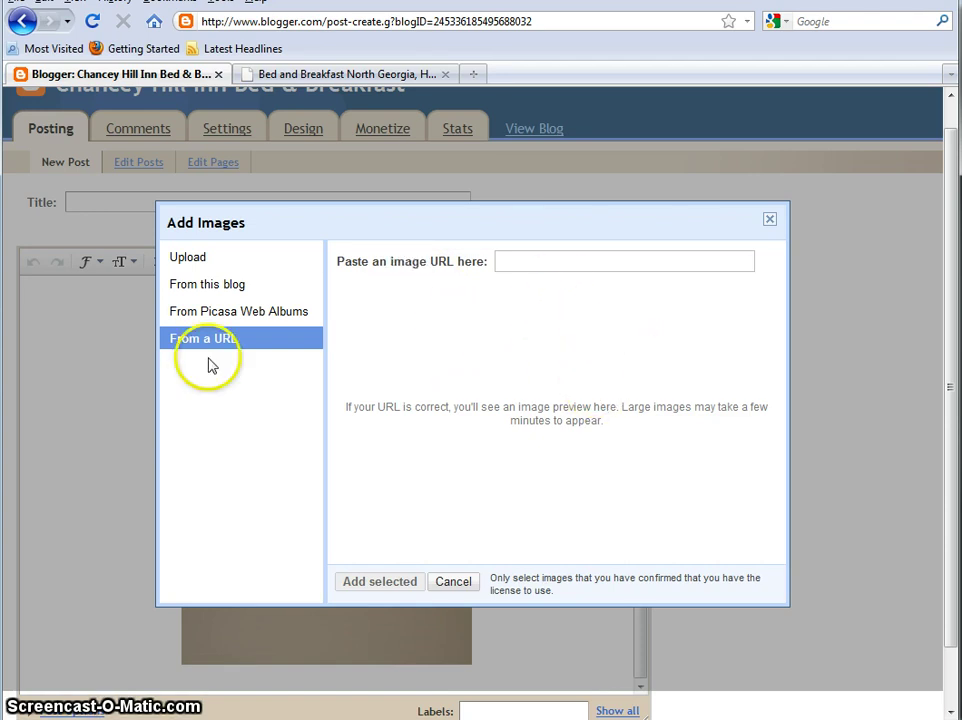
Step: Switch to the Chancey Hill Inn tab and scroll down to the welcome text and gazebo photo
{"action": "left_click", "coordinate": [343, 76]}
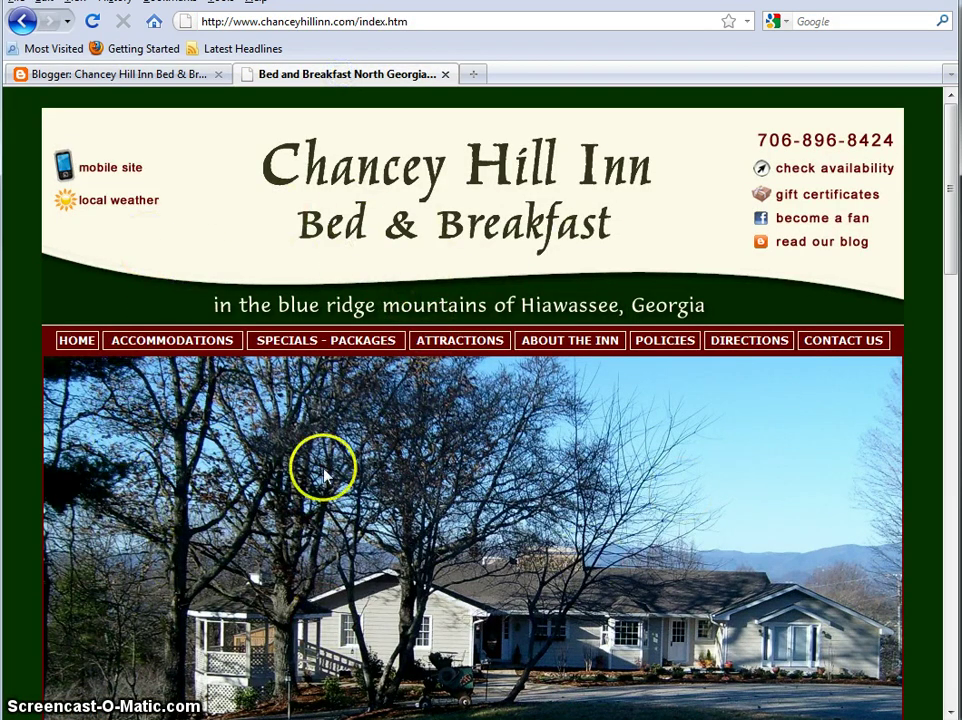
{"action": "scroll", "coordinate": [348, 472], "scroll_direction": "down", "scroll_amount": 3}
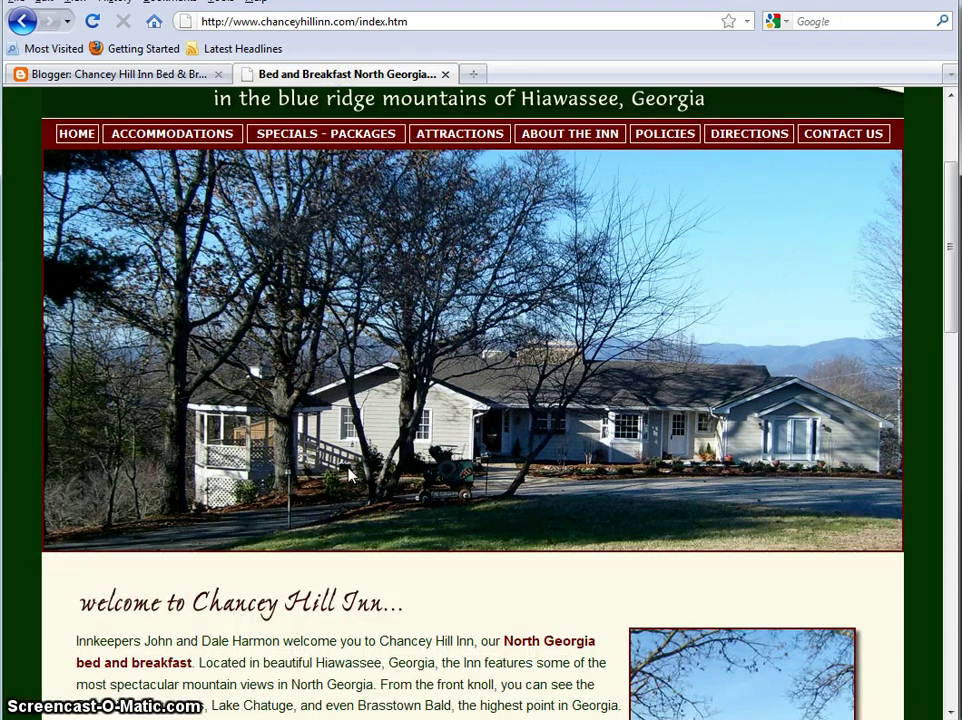
{"action": "scroll", "coordinate": [348, 472], "scroll_direction": "down", "scroll_amount": 2}
{"action": "scroll", "coordinate": [461, 527], "scroll_direction": "down", "scroll_amount": 2}
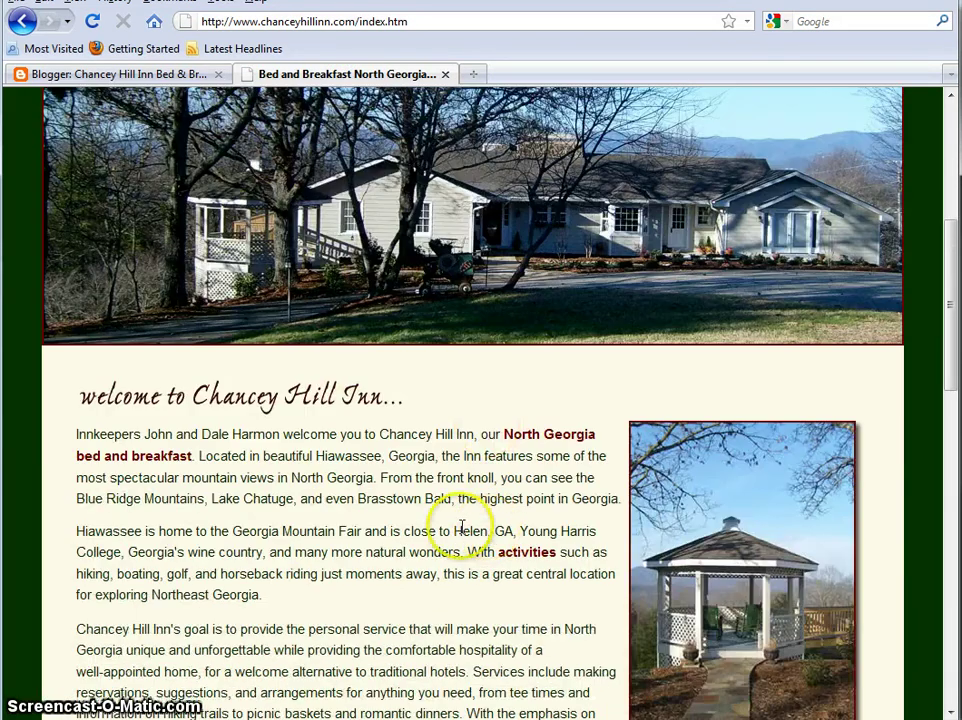
{"action": "scroll", "coordinate": [445, 525], "scroll_direction": "down", "scroll_amount": 2}
{"action": "scroll", "coordinate": [440, 526], "scroll_direction": "down", "scroll_amount": 2}
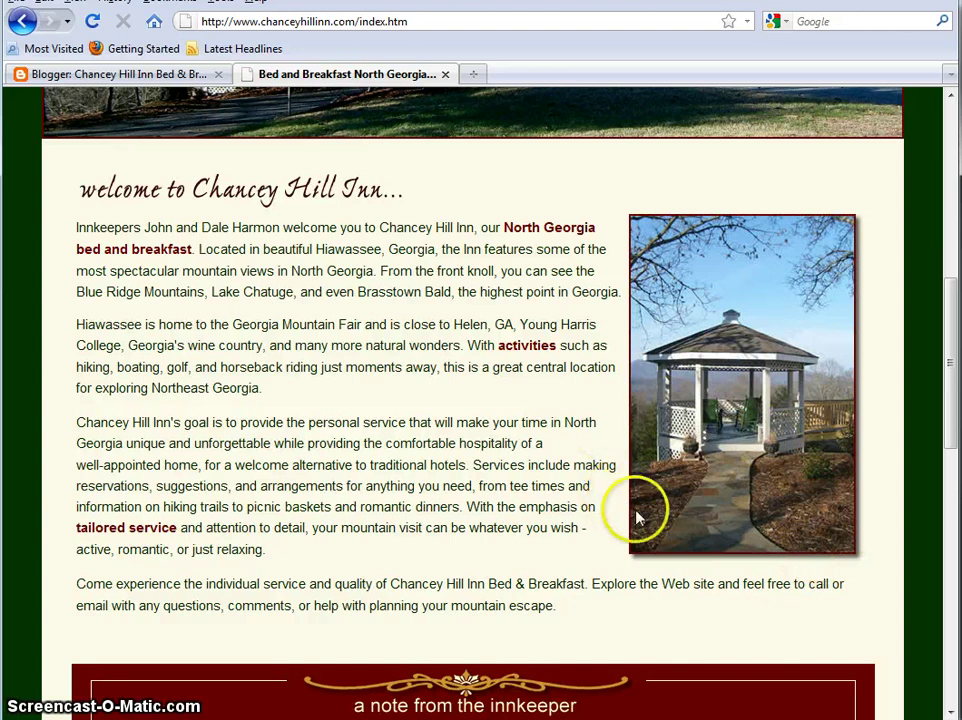
{"action": "right_click", "coordinate": [693, 454]}
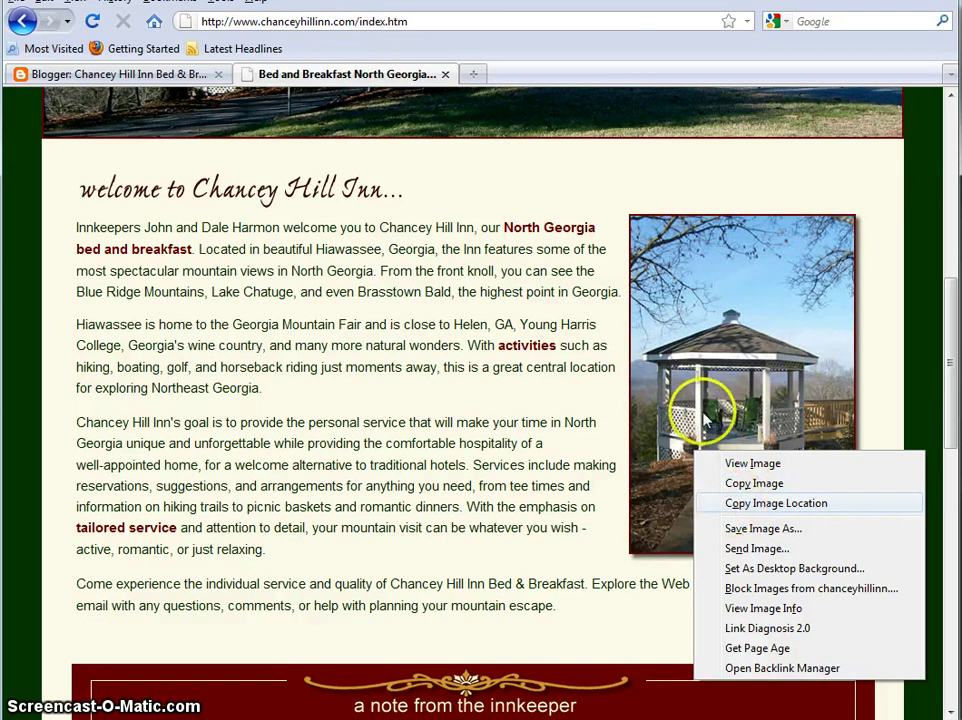
{"action": "left_click", "coordinate": [743, 506]}
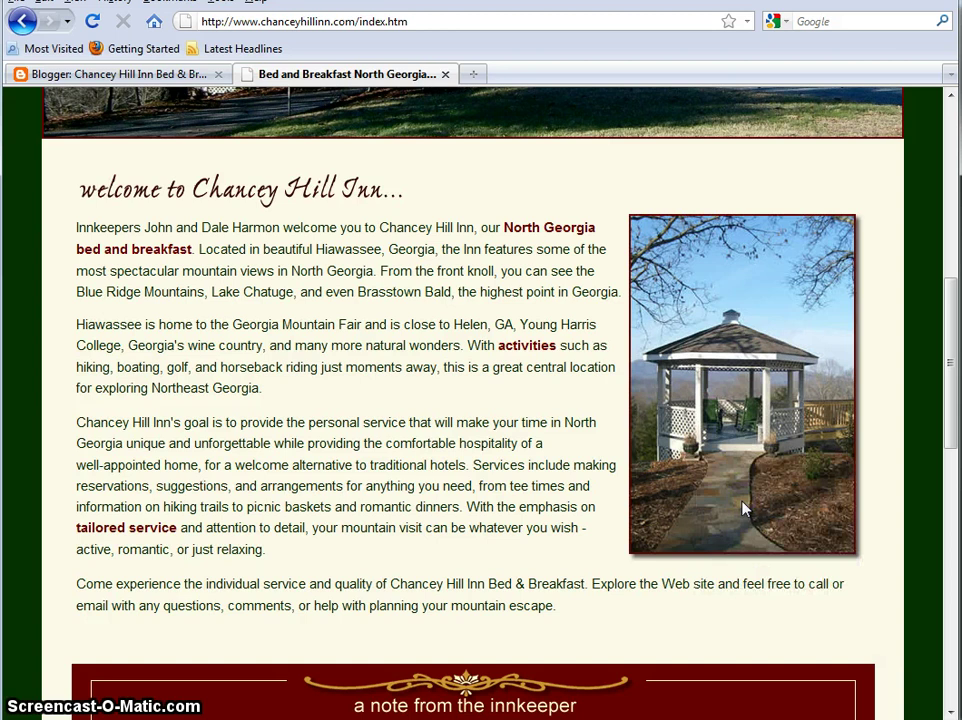
Step: Back in Blogger, paste the gazebo image URL and add the photo below the BREAKFAST picture
{"action": "left_click", "coordinate": [161, 74]}
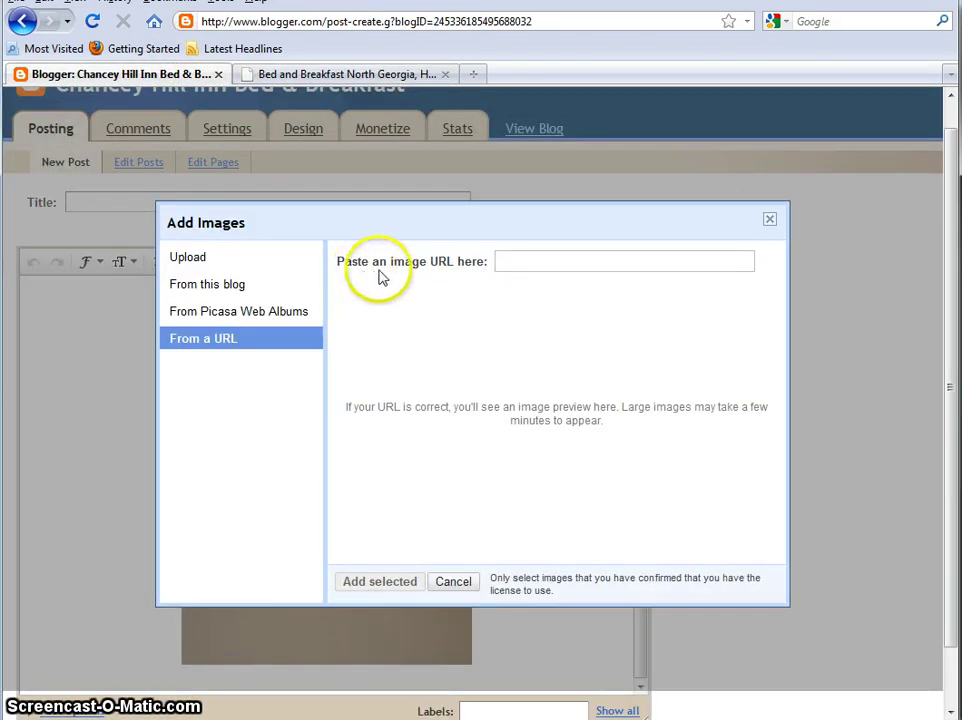
{"action": "left_click", "coordinate": [508, 260]}
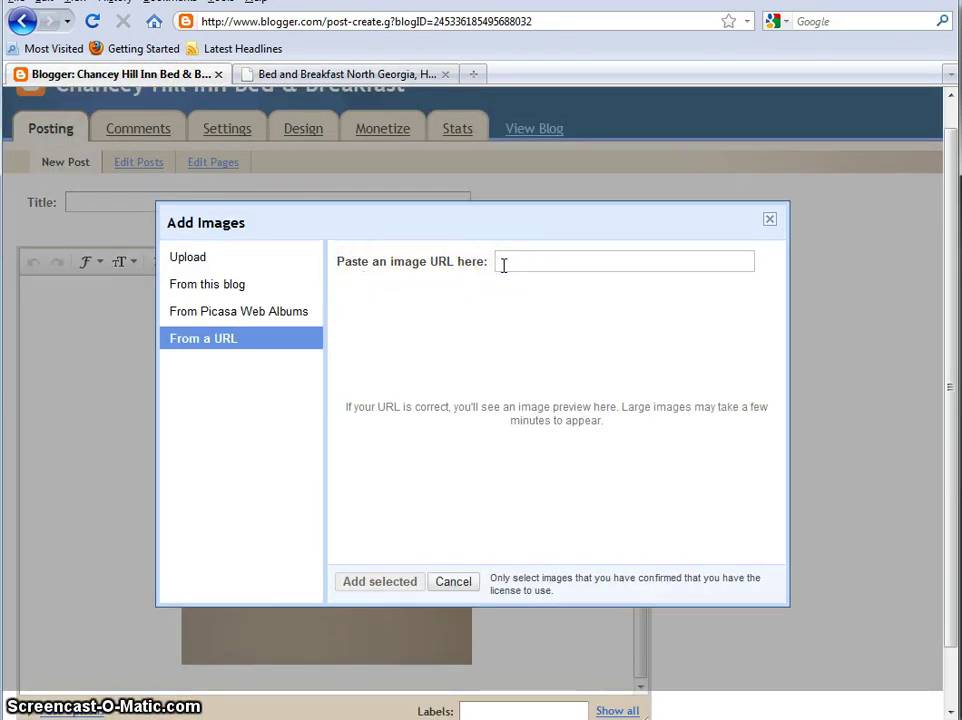
{"action": "key", "text": "ctrl+v"}
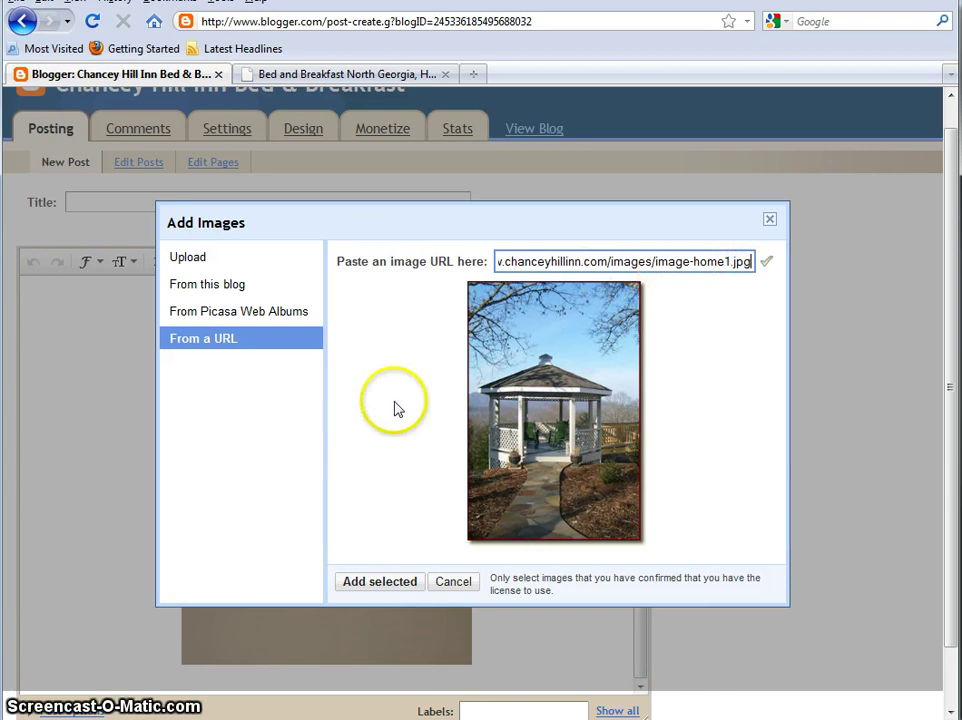
{"action": "left_click", "coordinate": [383, 588]}
{"action": "scroll", "coordinate": [500, 500], "scroll_direction": "down", "scroll_amount": 5}
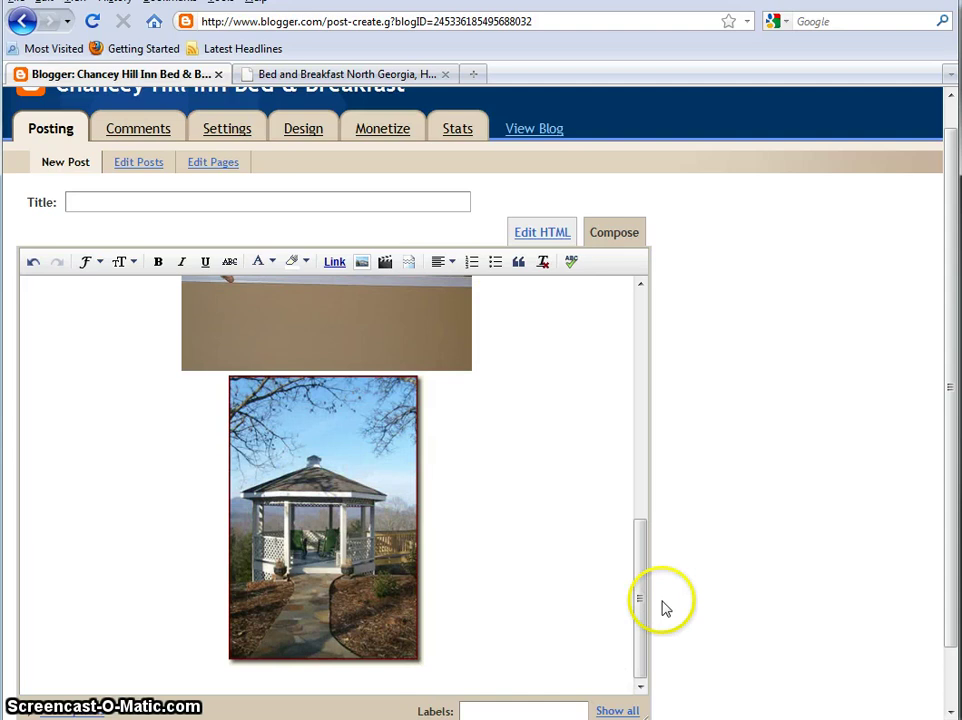
Step: Try the Twitter logo at Small, Medium and X-Large, settling on Original size
{"action": "left_click_drag", "start_coordinate": [638, 612], "coordinate": [618, 368]}
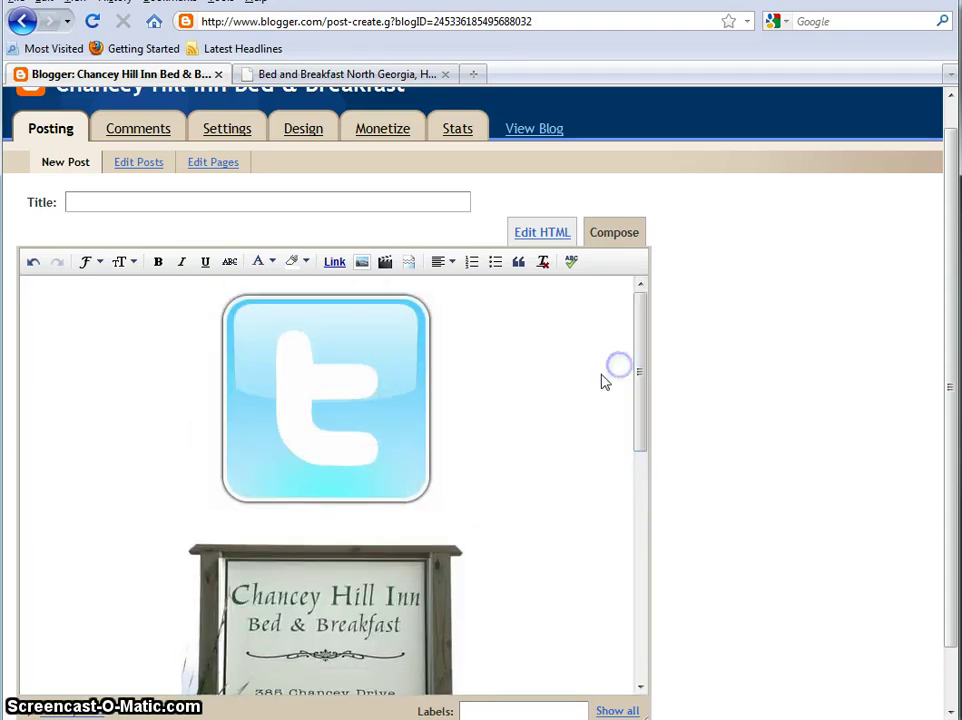
{"action": "scroll", "coordinate": [570, 462], "scroll_direction": "down", "scroll_amount": 4}
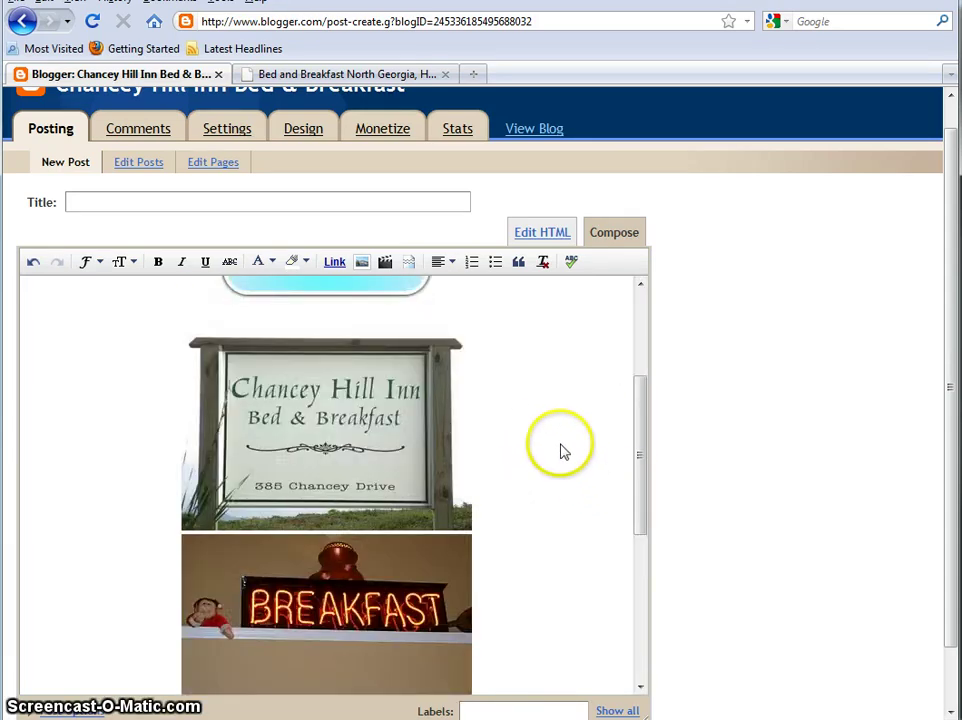
{"action": "scroll", "coordinate": [545, 445], "scroll_direction": "up", "scroll_amount": 4}
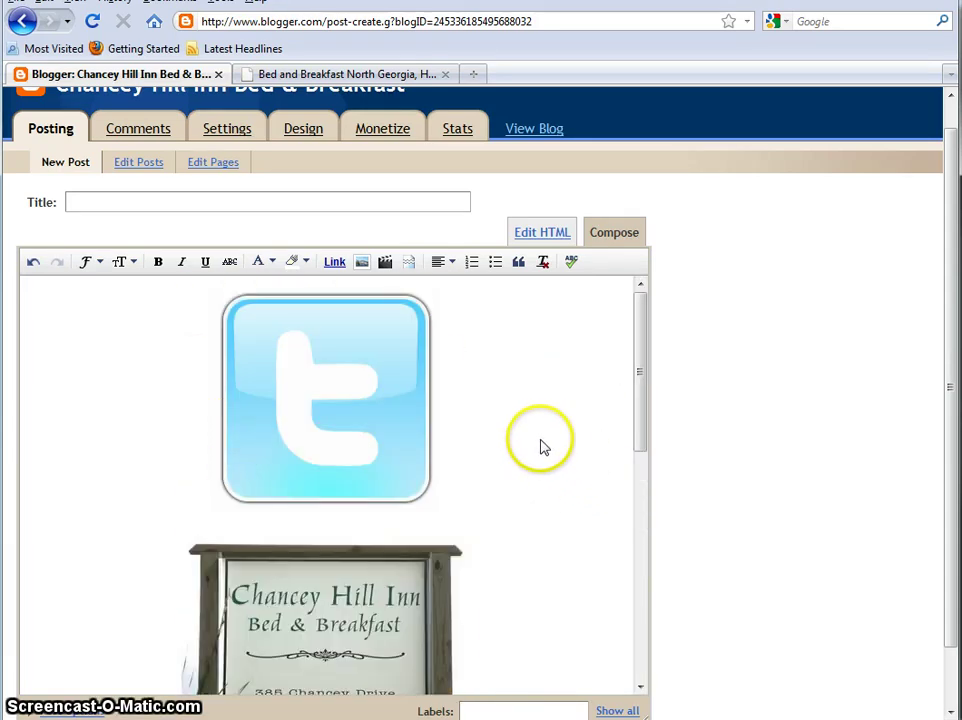
{"action": "left_click", "coordinate": [234, 441]}
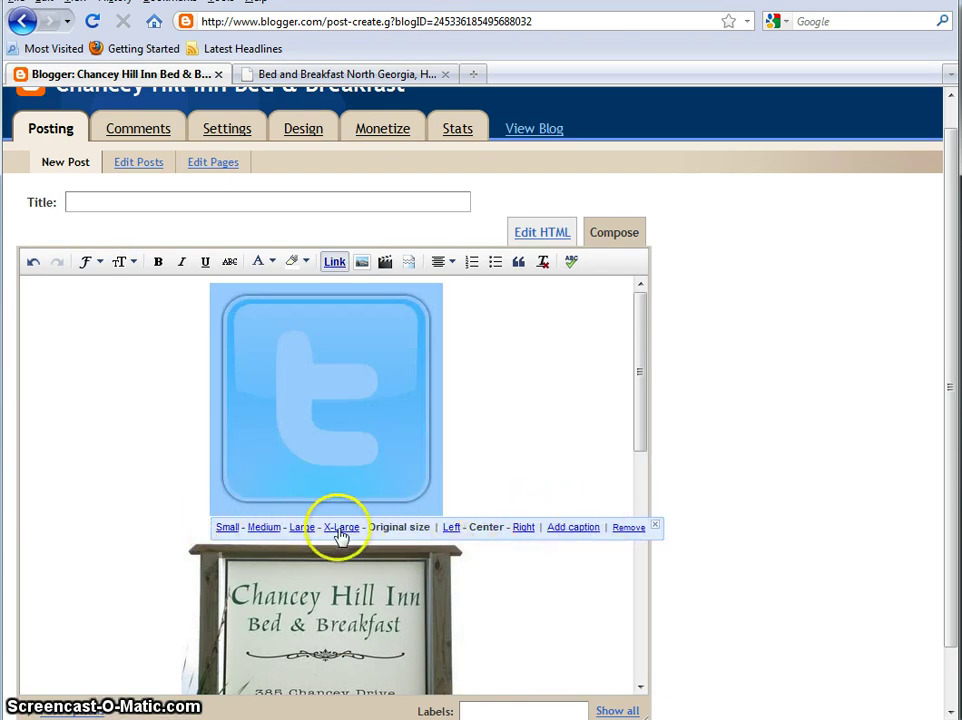
{"action": "left_click", "coordinate": [227, 528]}
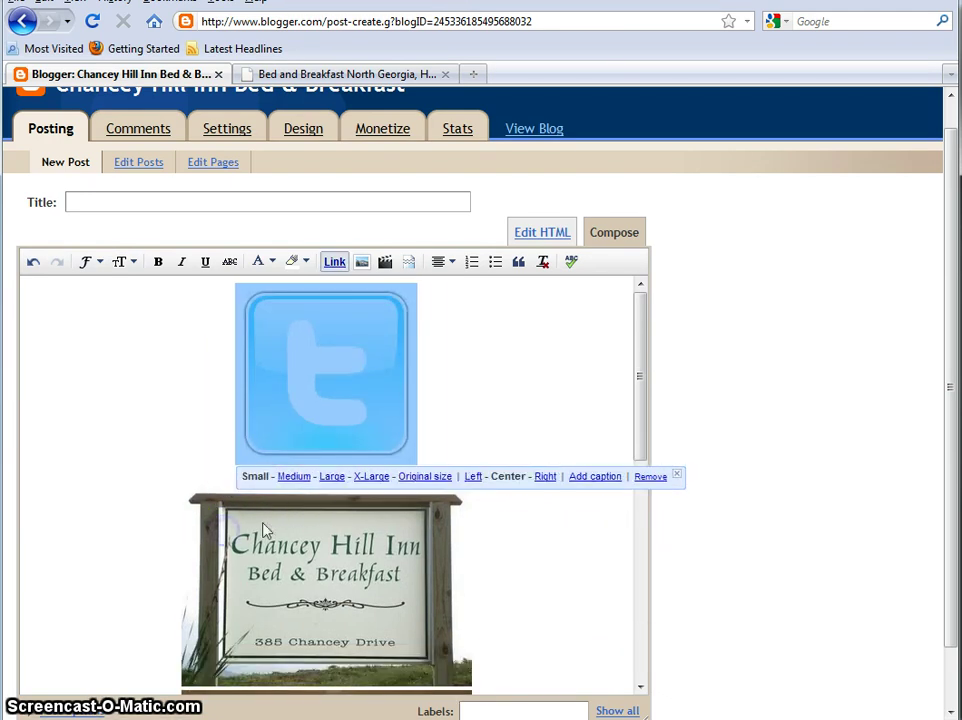
{"action": "left_click", "coordinate": [295, 480]}
{"action": "left_click", "coordinate": [322, 582]}
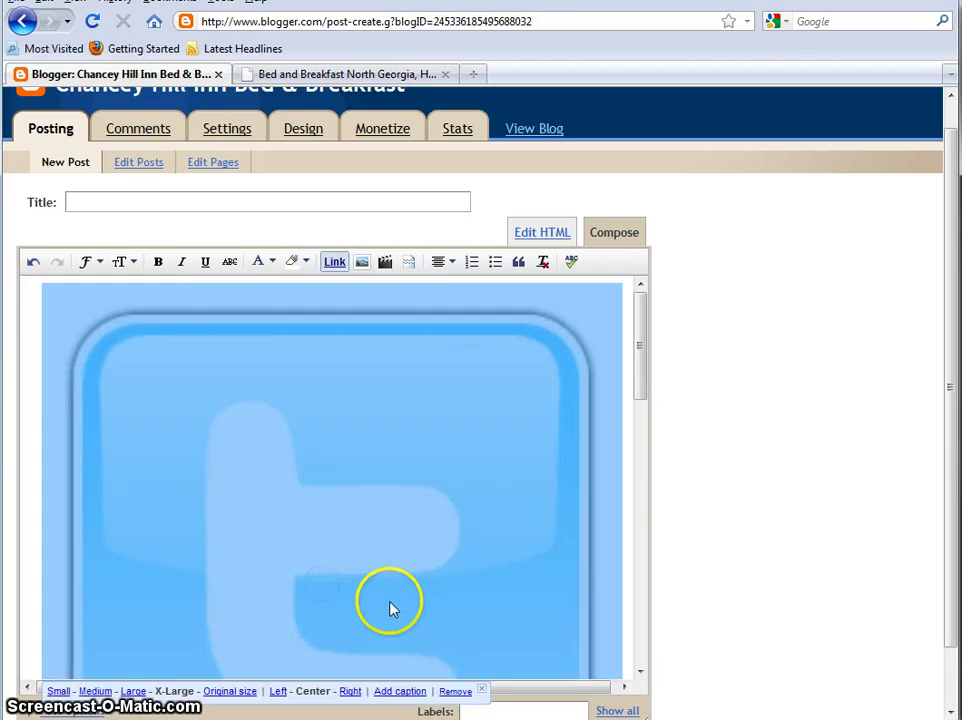
{"action": "left_click", "coordinate": [248, 690]}
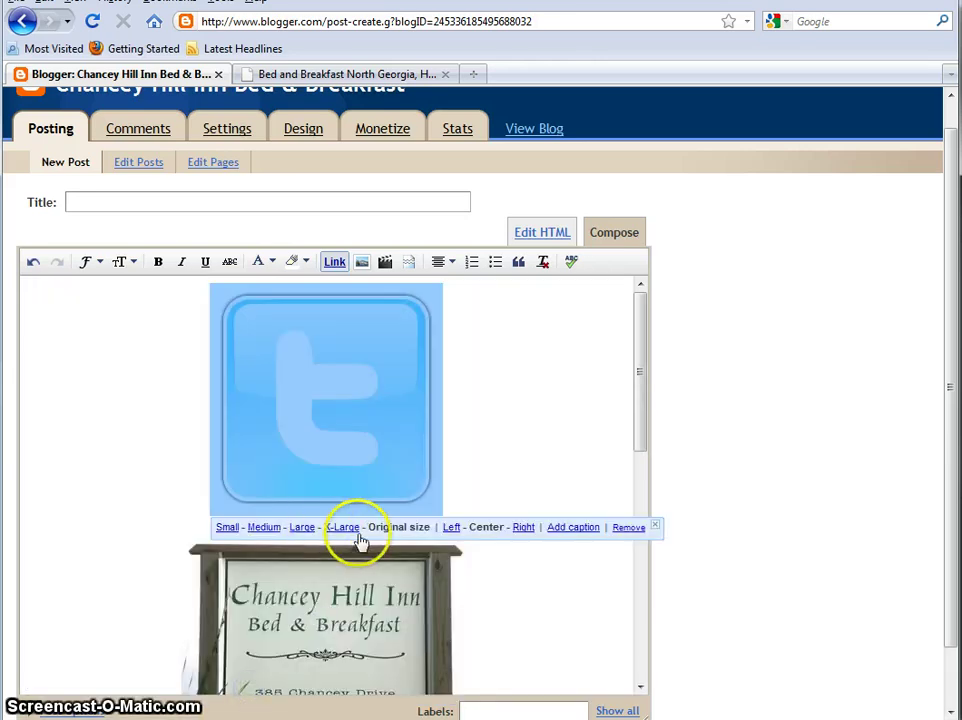
Step: Right-align the Twitter logo after trying Left and Center, and add a caption
{"action": "left_click", "coordinate": [455, 527]}
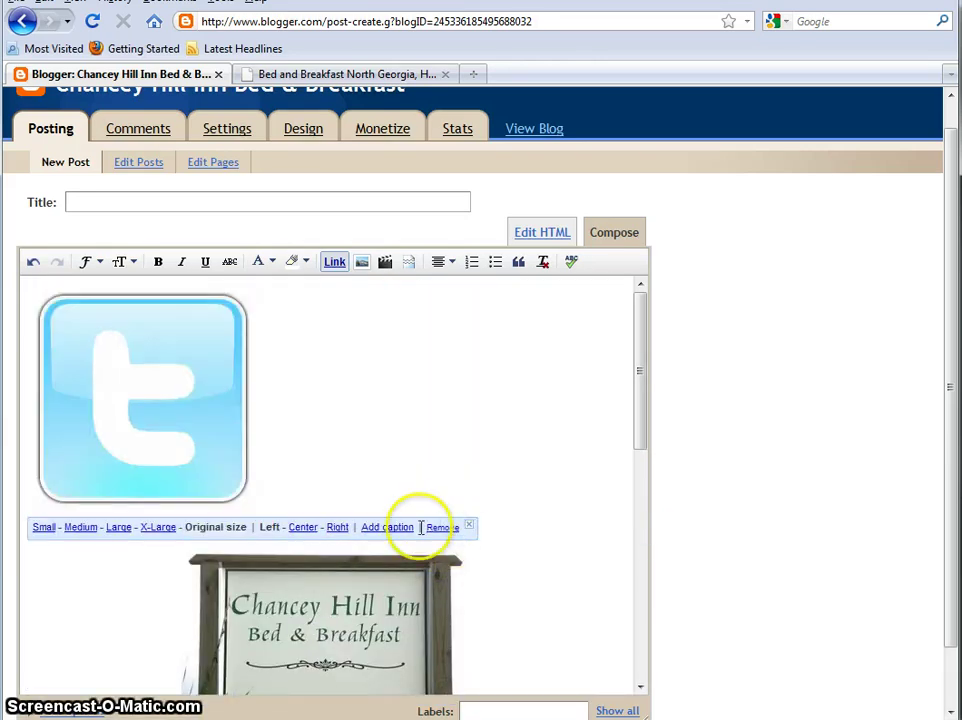
{"action": "left_click", "coordinate": [312, 528]}
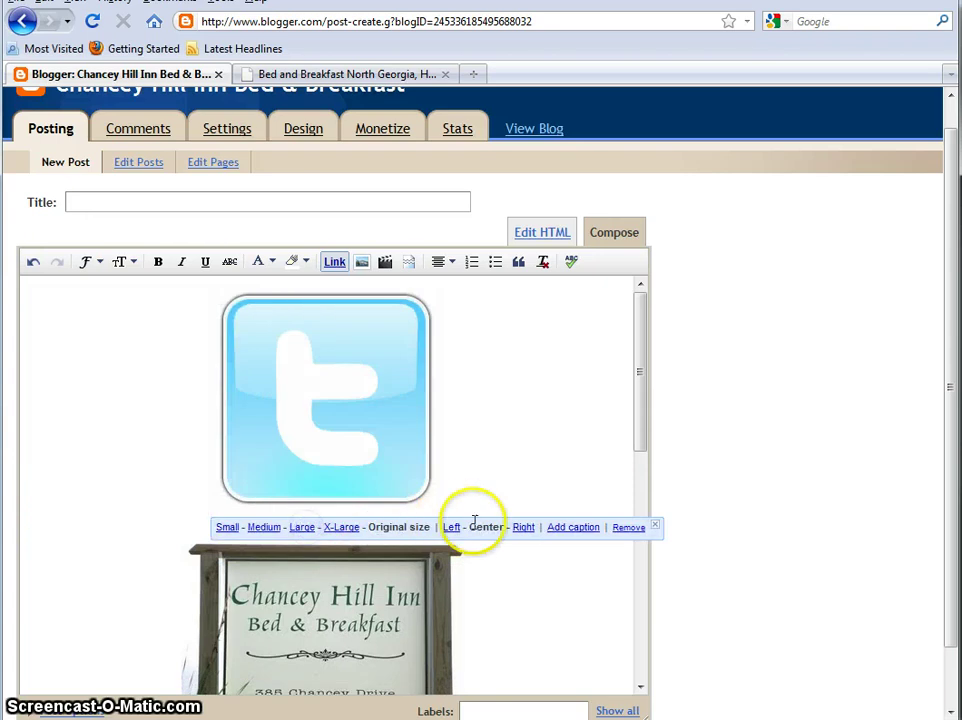
{"action": "left_click", "coordinate": [528, 530]}
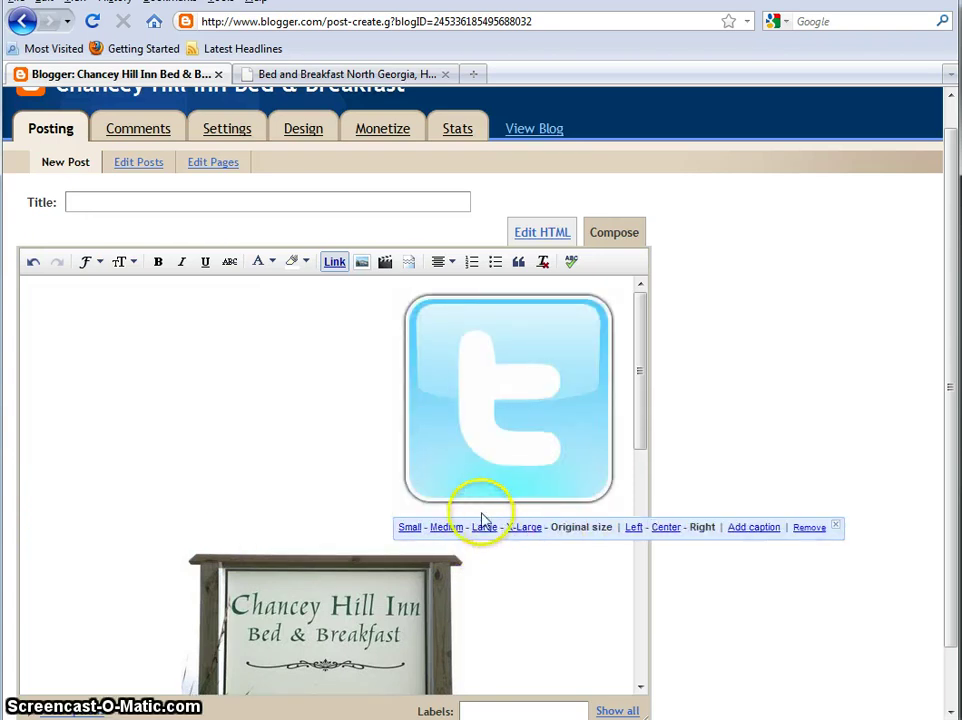
{"action": "left_click", "coordinate": [755, 529]}
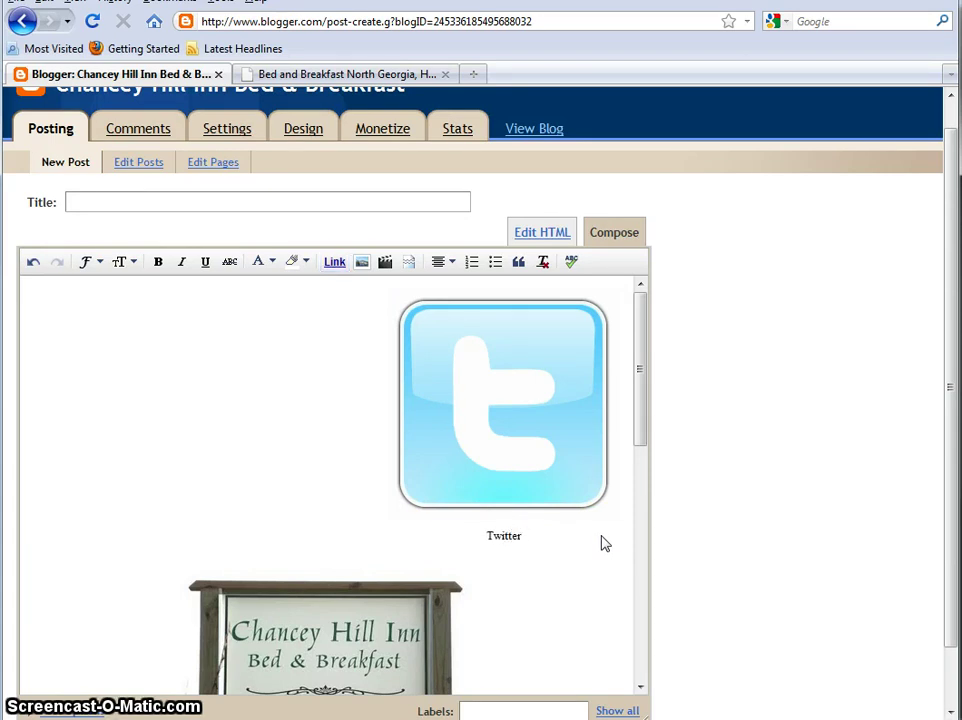
Step: Remove the Twitter logo's caption, then delete the logo from the post
{"action": "left_click", "coordinate": [567, 507]}
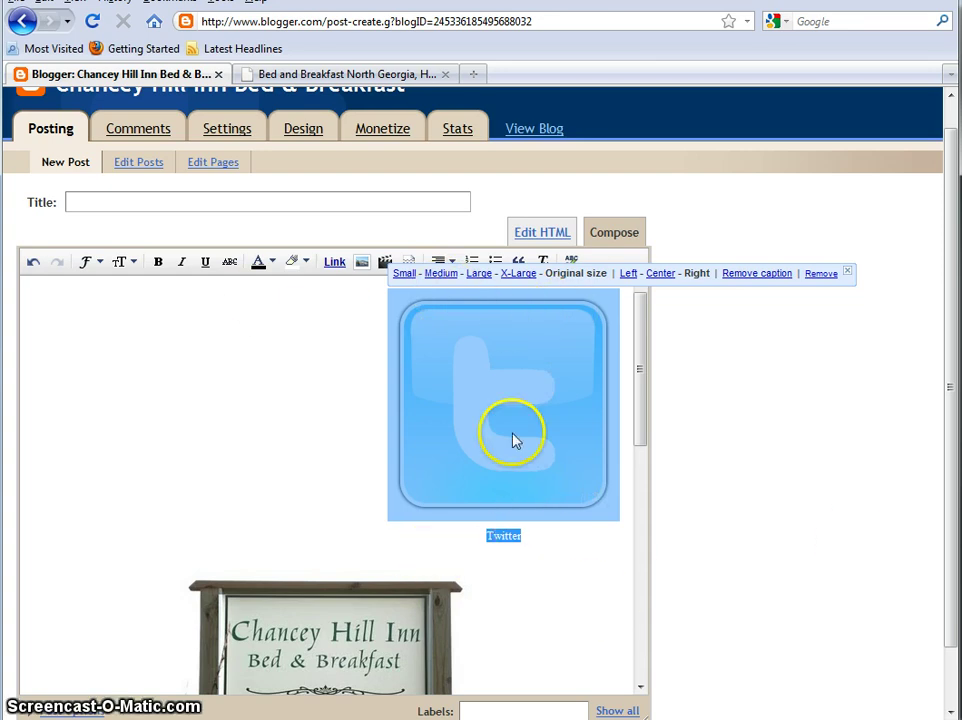
{"action": "left_click", "coordinate": [765, 276]}
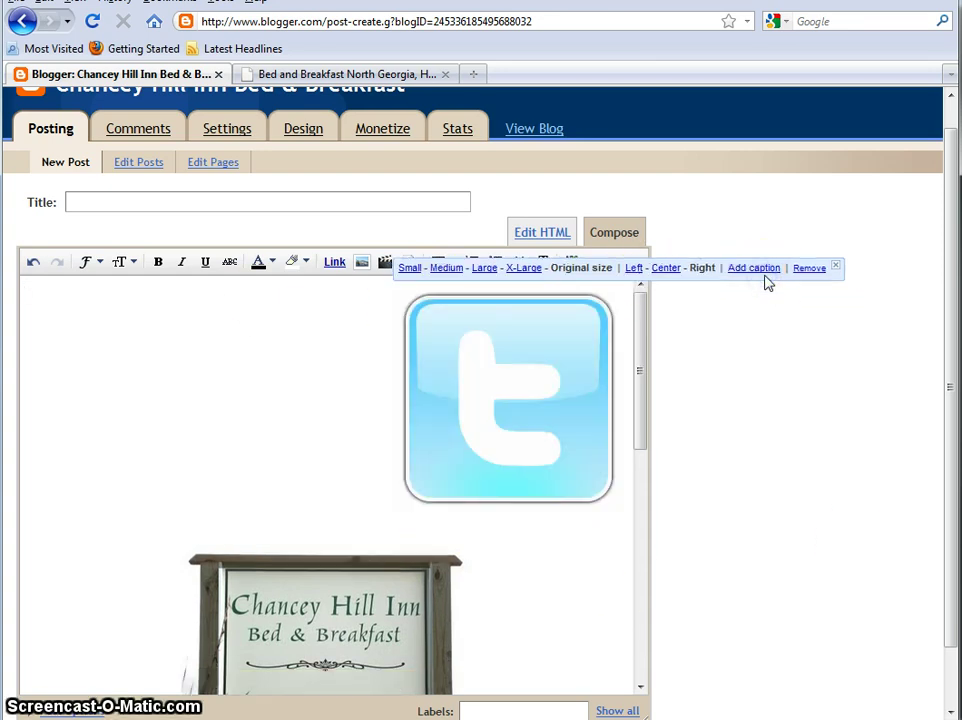
{"action": "left_click", "coordinate": [556, 413]}
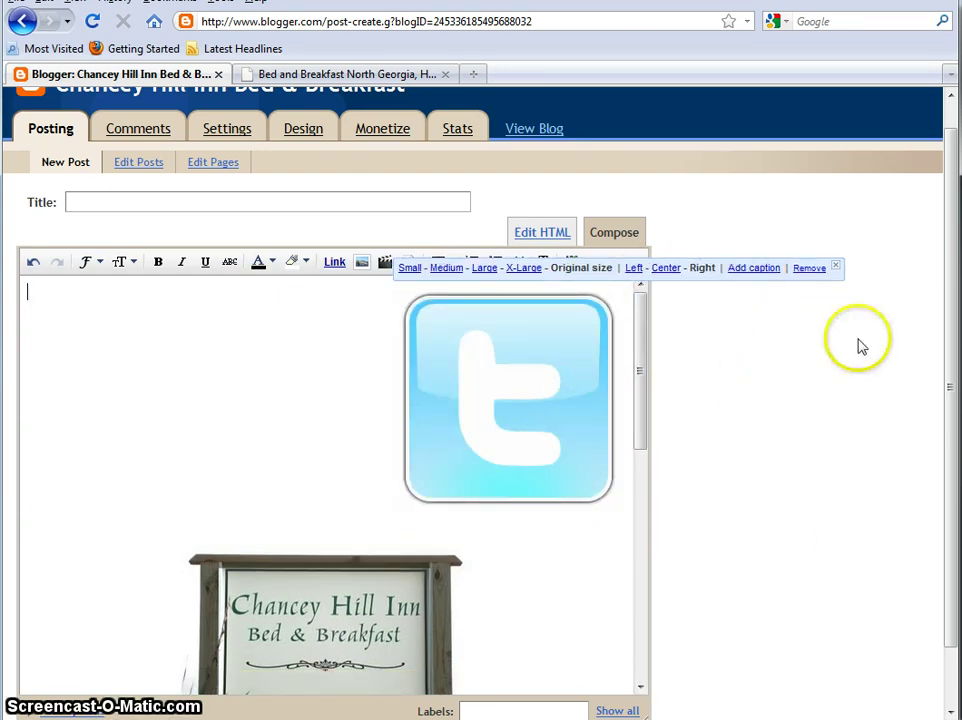
{"action": "left_click", "coordinate": [810, 269]}
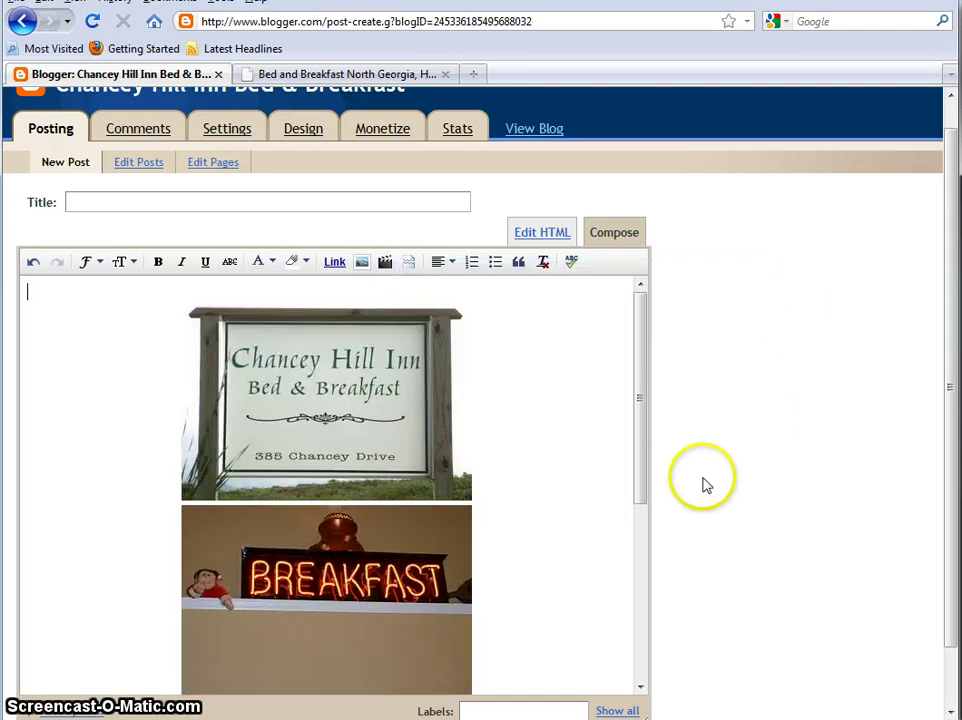
Step: Make the inn sign photo Small and left-aligned
{"action": "left_click", "coordinate": [427, 445]}
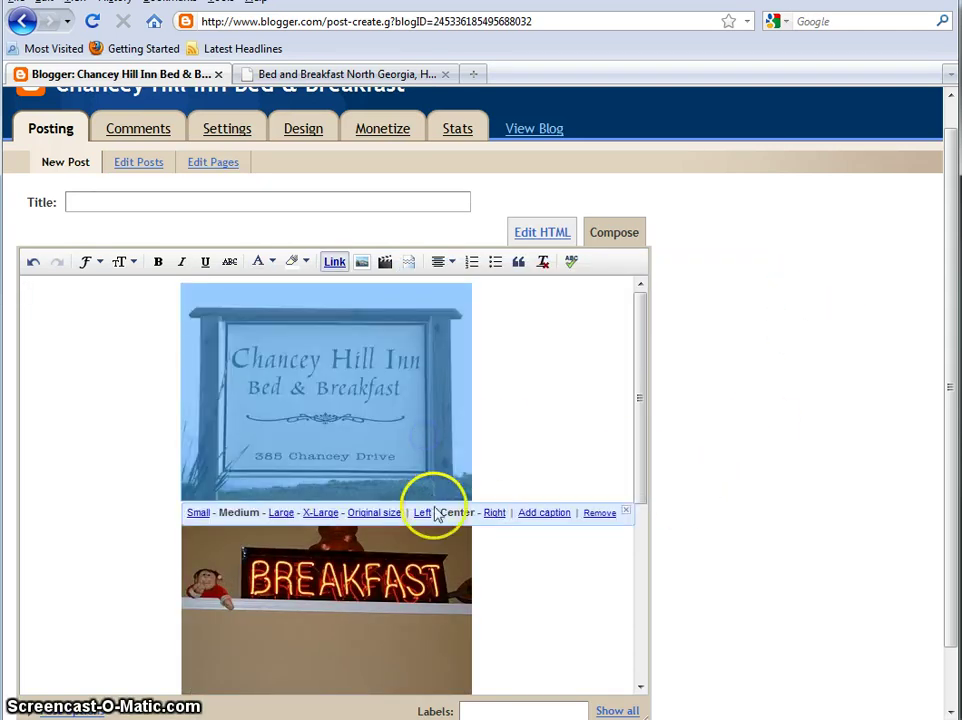
{"action": "left_click", "coordinate": [197, 512]}
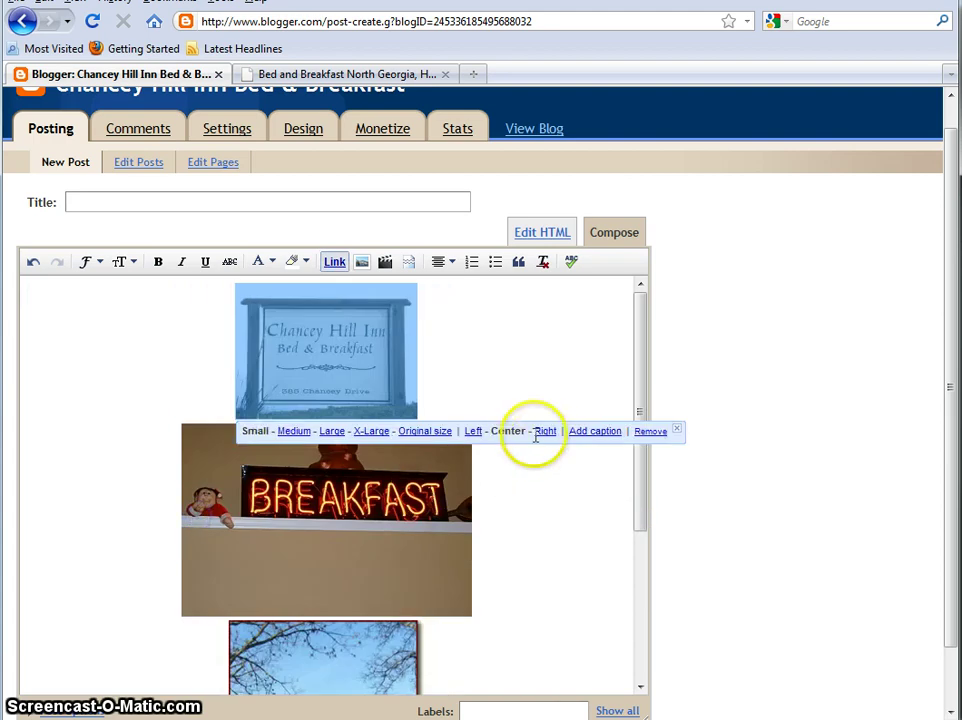
{"action": "left_click", "coordinate": [475, 434]}
Step: Set the BREAKFAST photo to Original size
{"action": "left_click", "coordinate": [429, 380]}
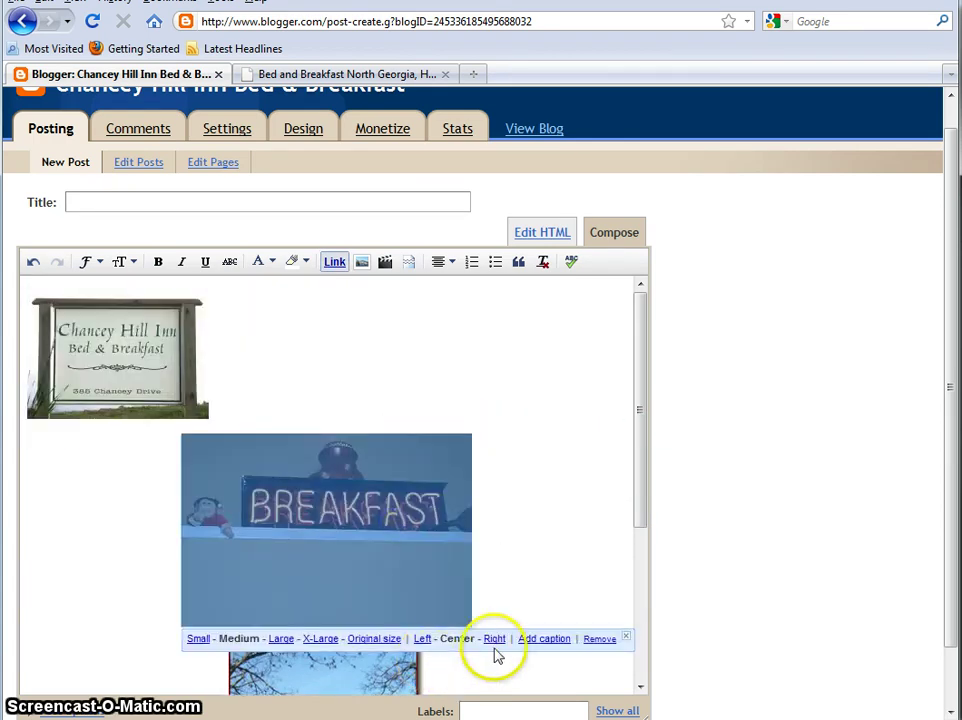
{"action": "left_click", "coordinate": [366, 639]}
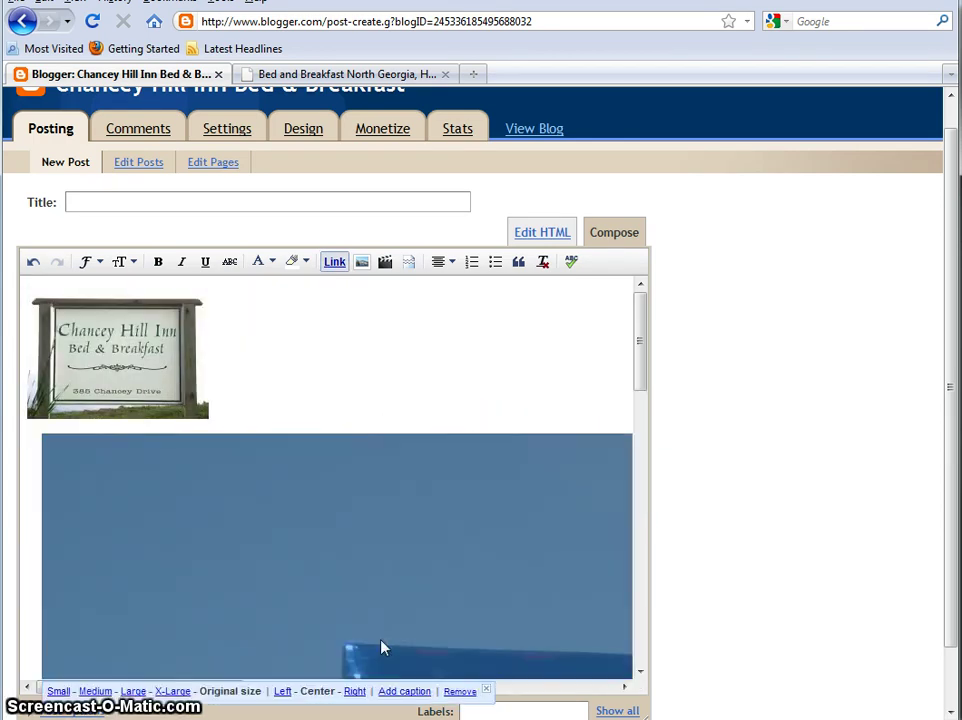
{"action": "scroll", "coordinate": [400, 622], "scroll_direction": "down", "scroll_amount": 10}
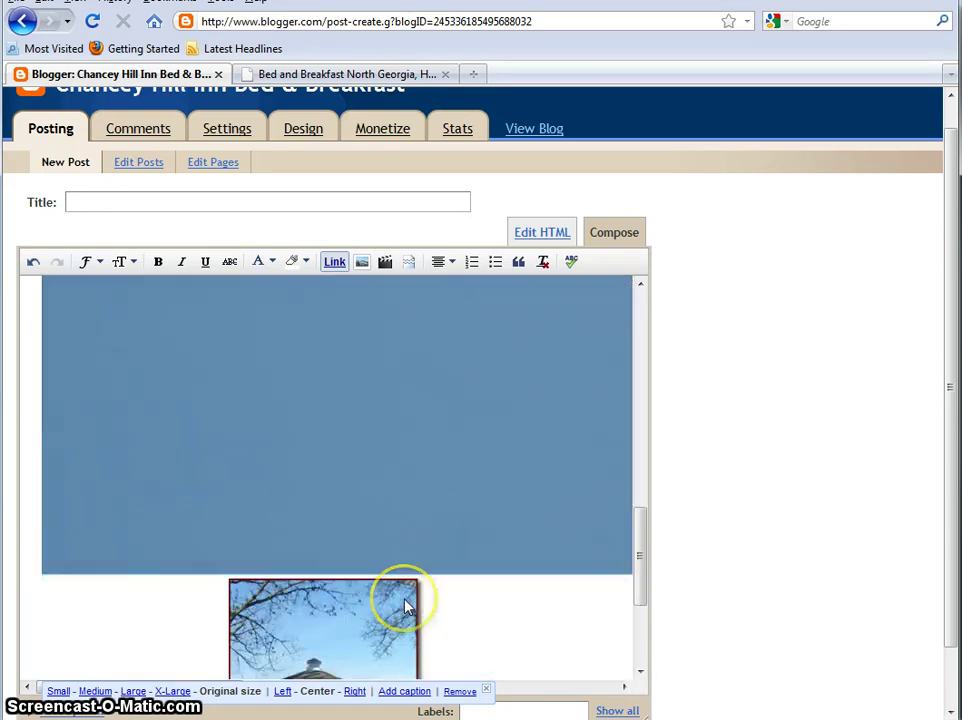
{"action": "scroll", "coordinate": [404, 612], "scroll_direction": "up", "scroll_amount": 4}
{"action": "scroll", "coordinate": [410, 490], "scroll_direction": "up", "scroll_amount": 5}
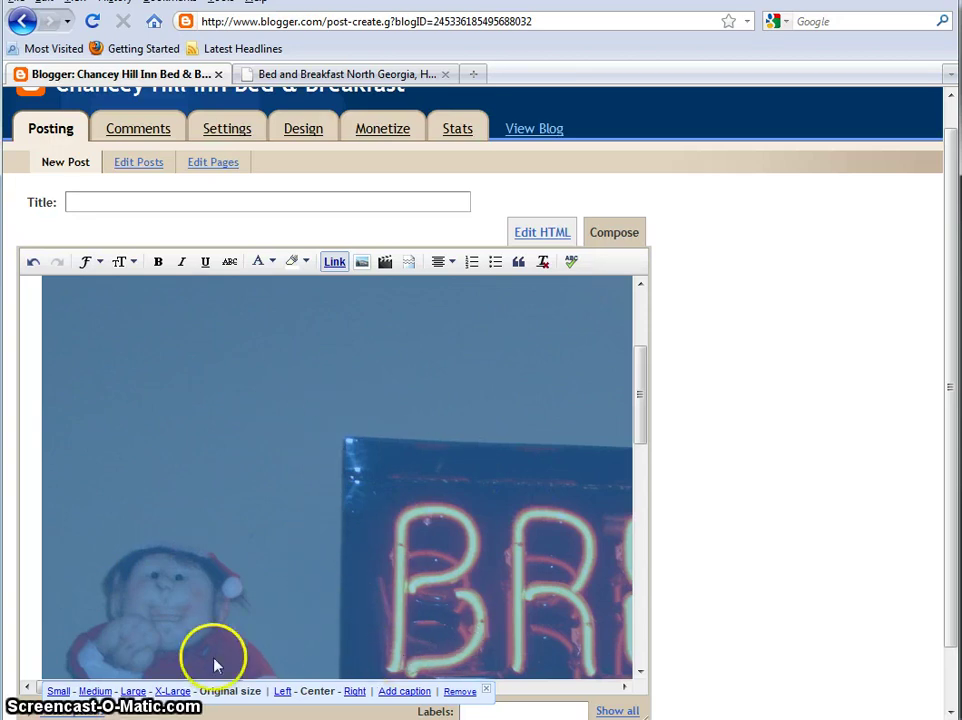
Step: Make the BREAKFAST photo medium and right-aligned, then drag the gazebo photo to the left margin
{"action": "left_click", "coordinate": [90, 691]}
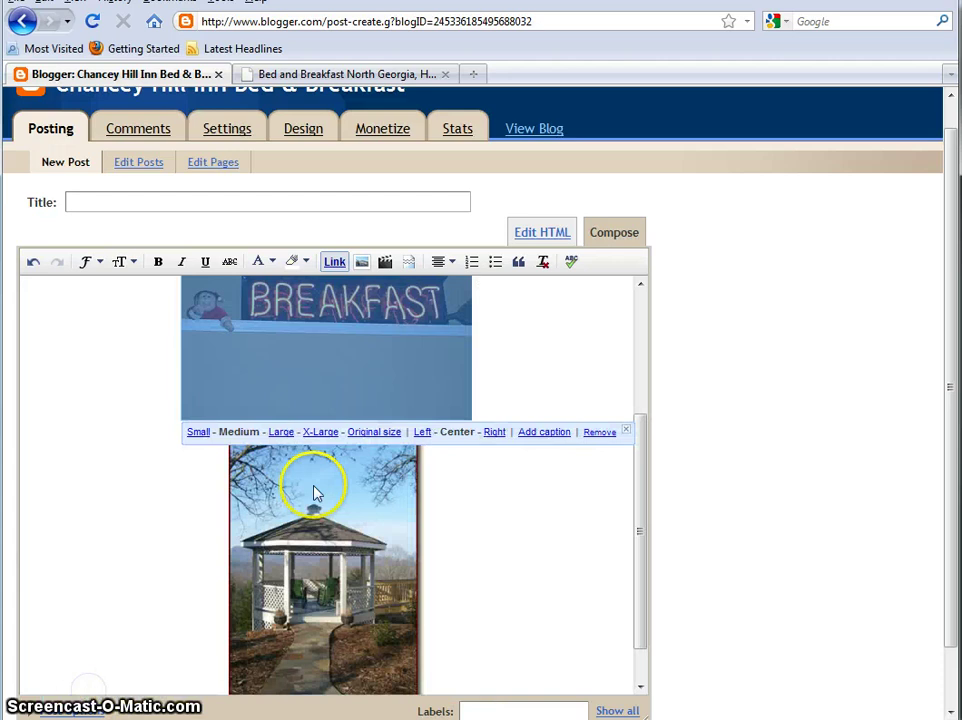
{"action": "left_click", "coordinate": [492, 432]}
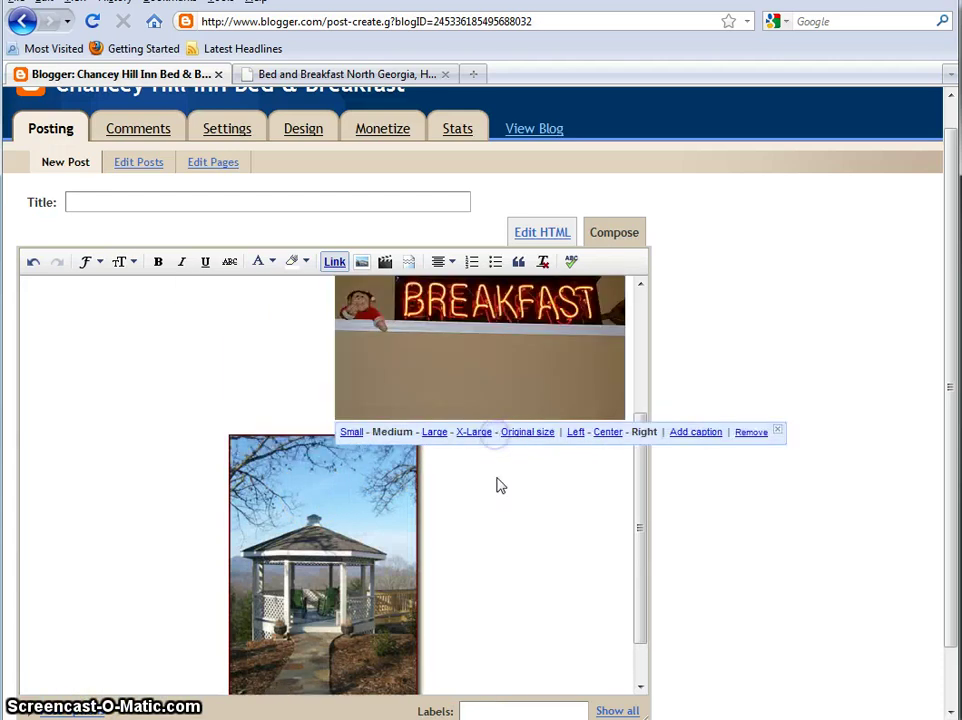
{"action": "left_click", "coordinate": [344, 597]}
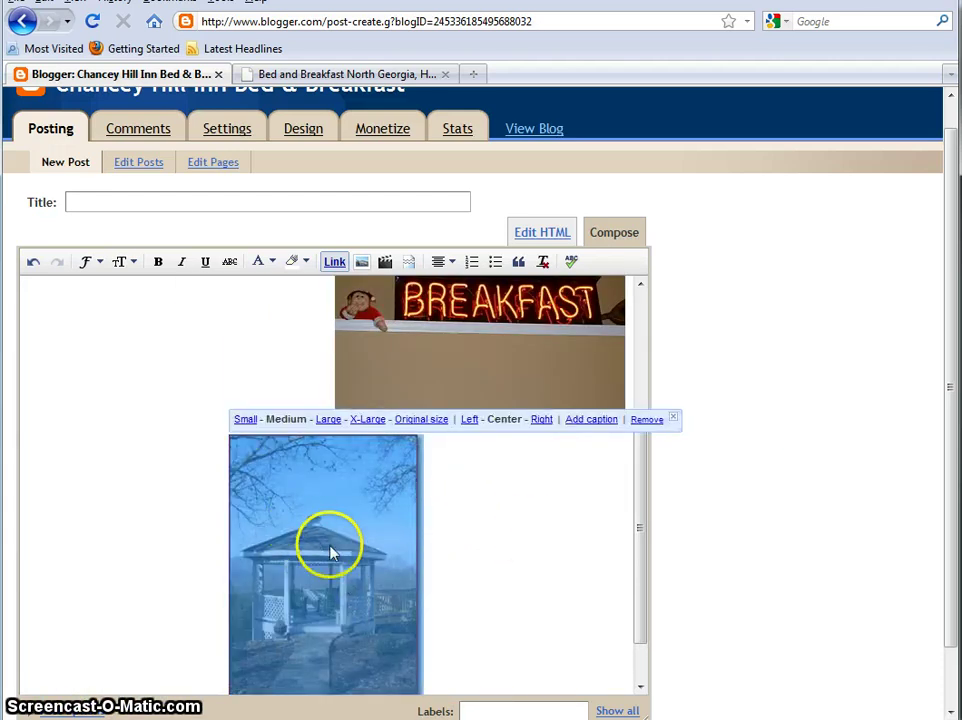
{"action": "left_click", "coordinate": [532, 537]}
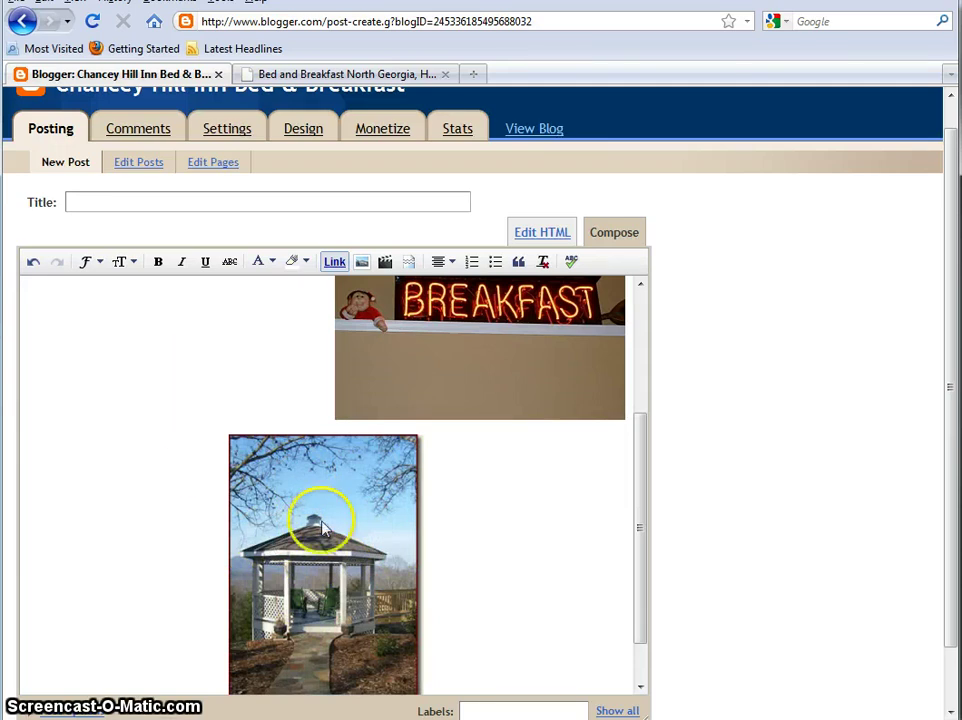
{"action": "left_click_drag", "start_coordinate": [320, 522], "coordinate": [182, 386]}
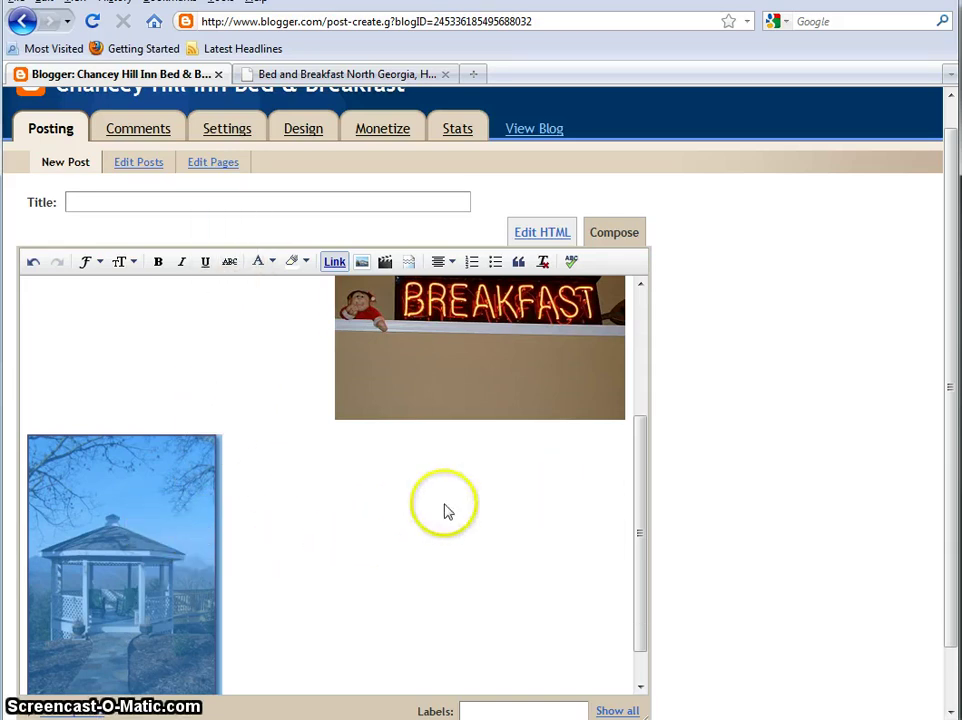